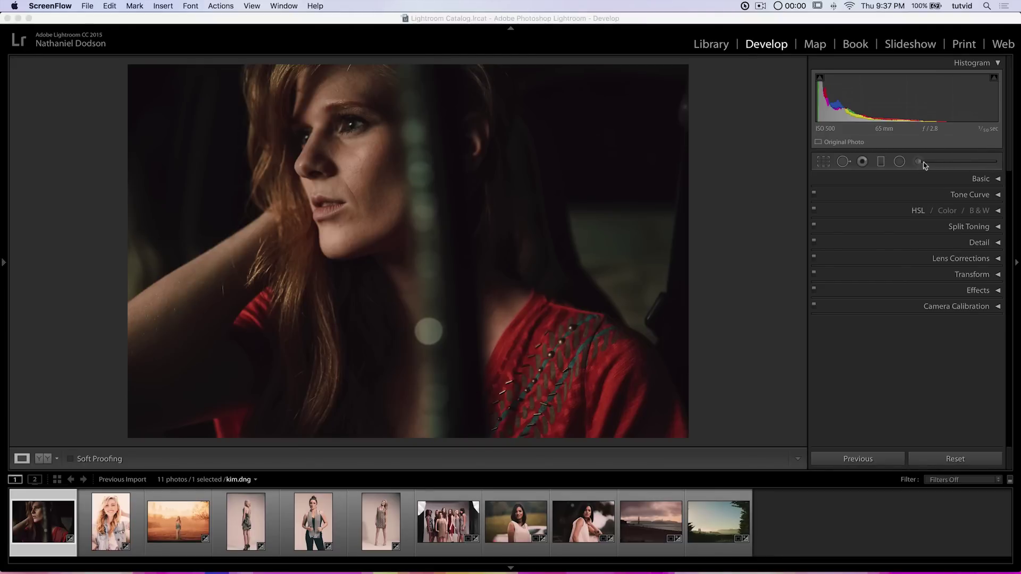
- Narrow the right-hand panel and switch to the Adjustment Brush
click(807, 216)
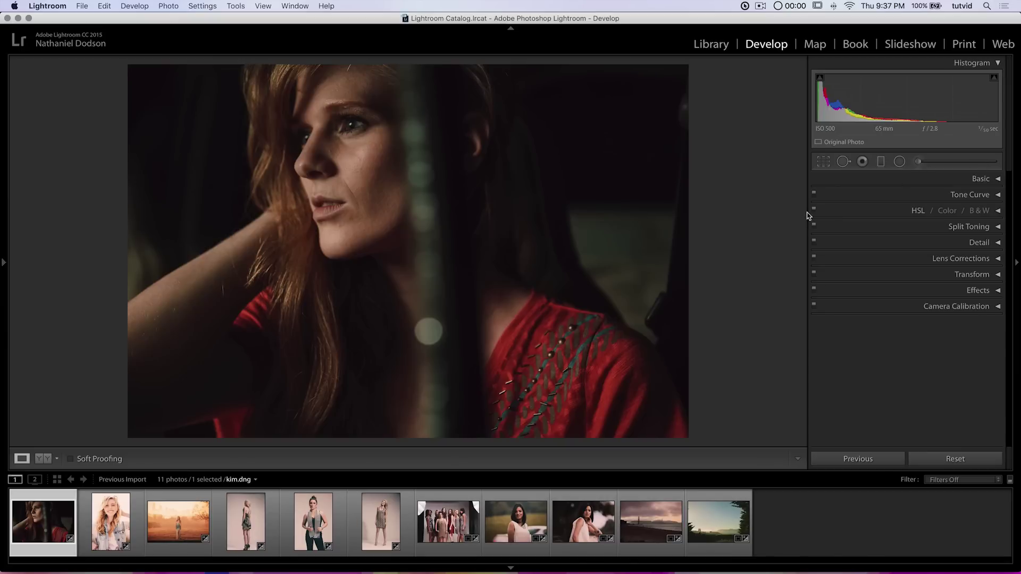
drag(808, 211, 832, 210)
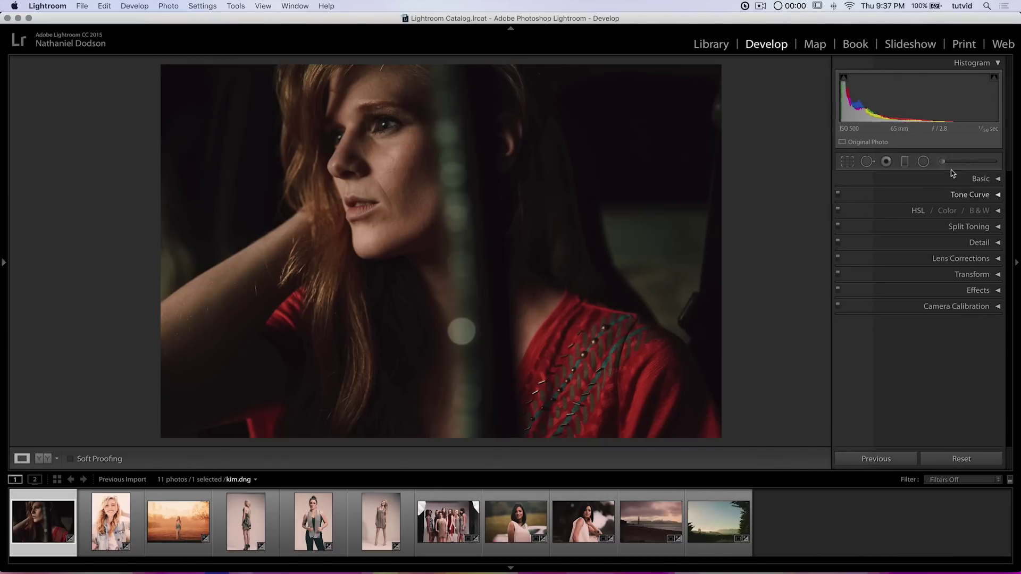
click(969, 165)
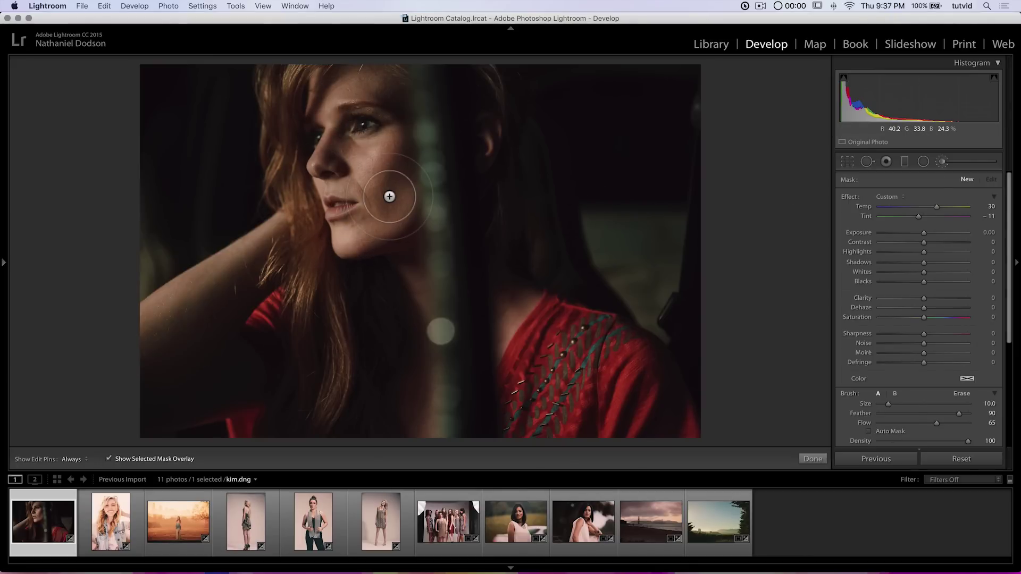
- Set the brush size to 11 and feather to 90
scroll(389, 197, up, 3)
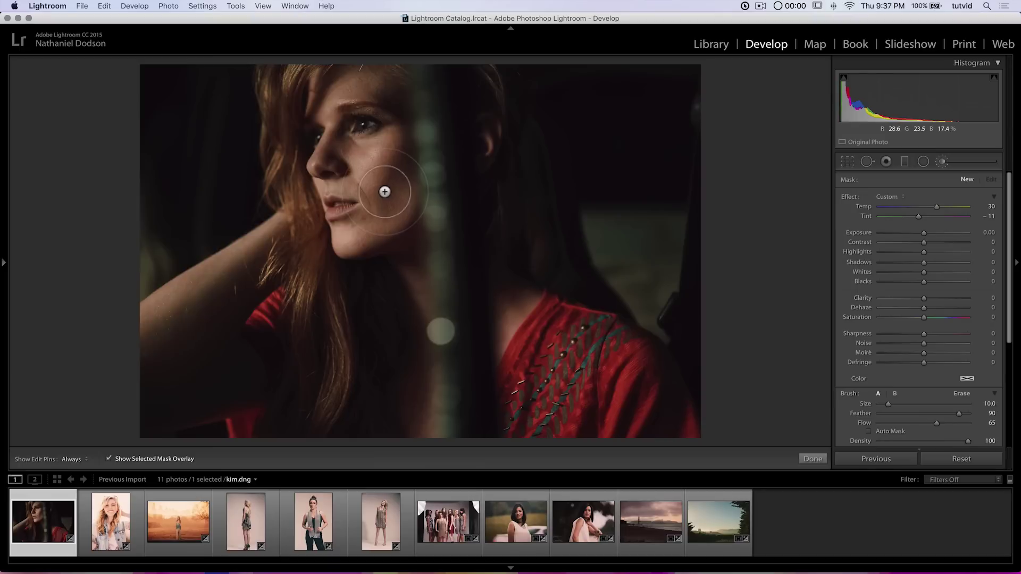
scroll(384, 192, up, 1)
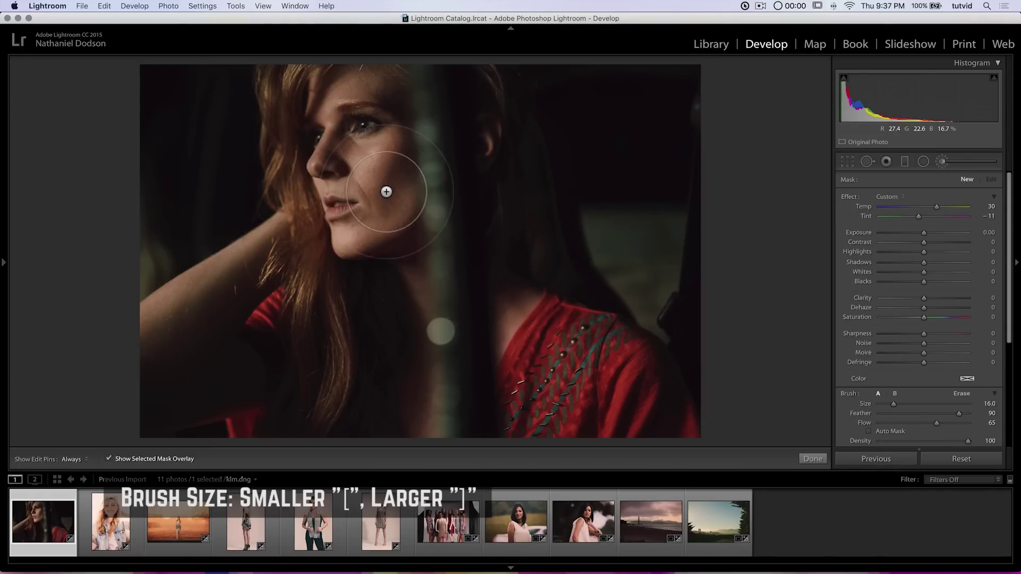
scroll(386, 193, up, 3)
scroll(386, 191, down, 2)
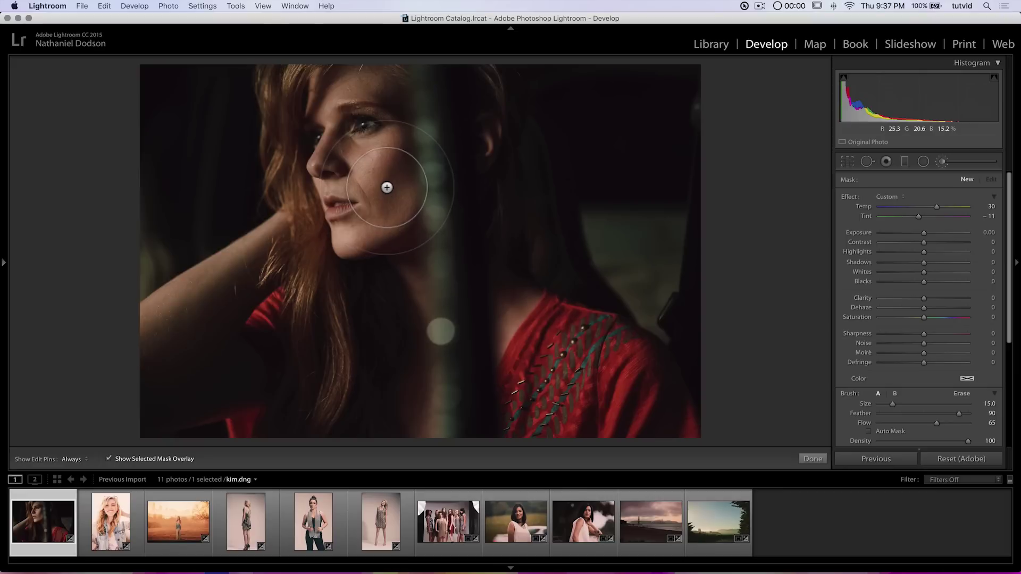
scroll(386, 189, down, 3)
scroll(386, 188, up, 6)
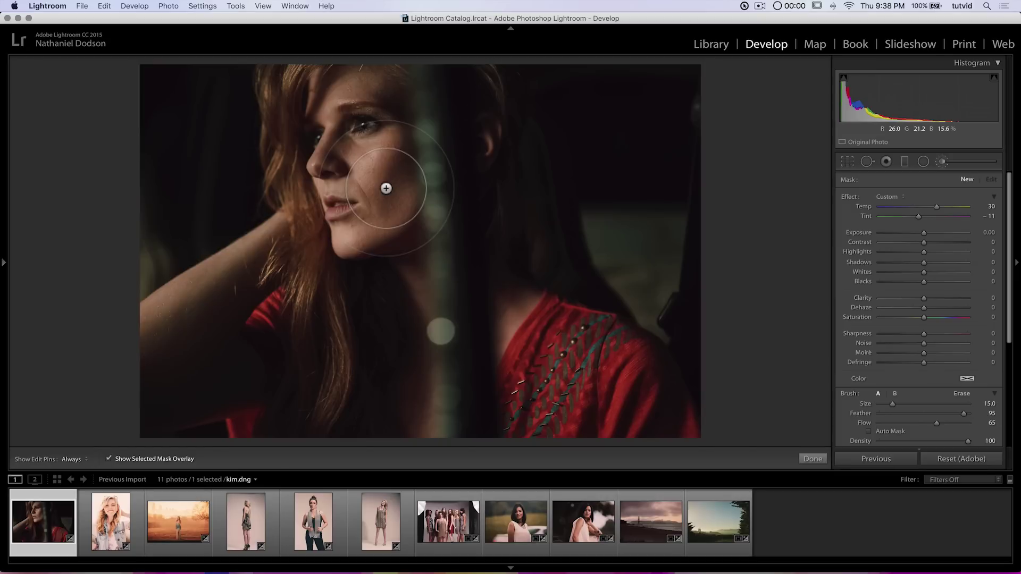
scroll(377, 190, up, 1)
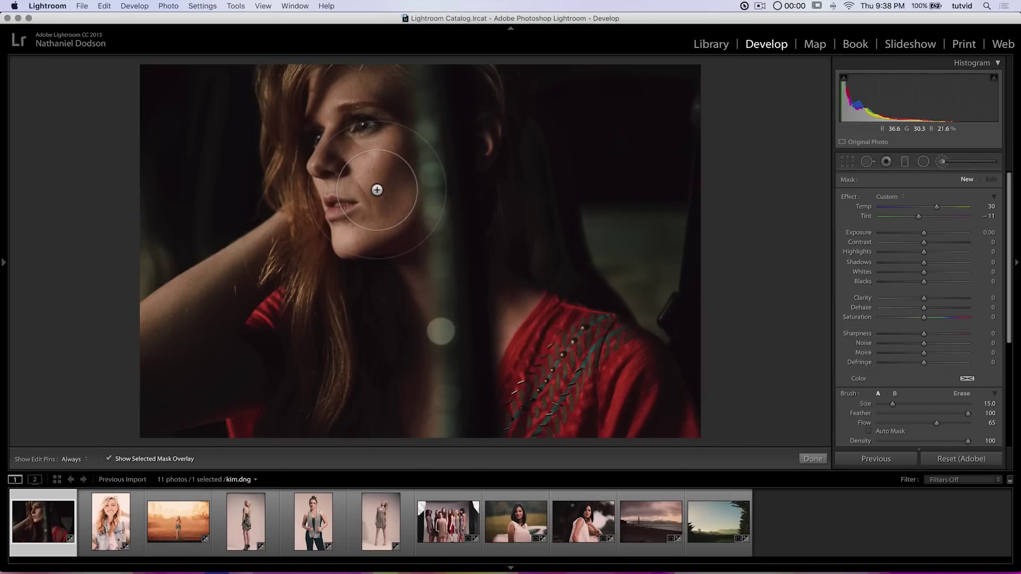
scroll(377, 190, down, 4)
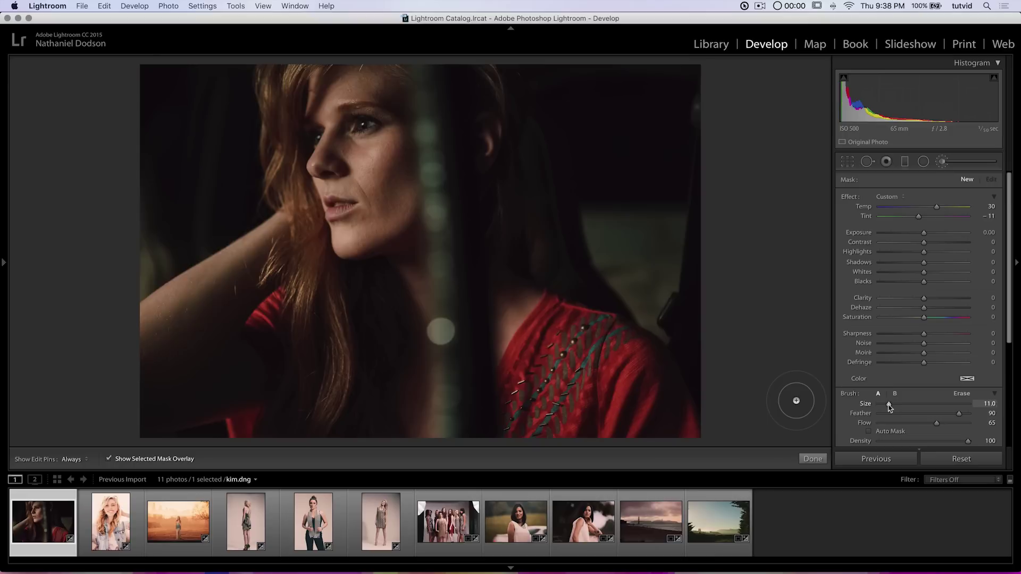
- Paint the warm adjustment over the forehead, eye, cheek and jaw, checking the mask and pins
key(h)
mouse_move(342, 96)
mouse_down()
mouse_move(351, 122)
mouse_move(341, 139)
mouse_up()
mouse_move(329, 210)
mouse_down()
mouse_move(375, 164)
mouse_move(346, 273)
mouse_move(376, 240)
mouse_up()
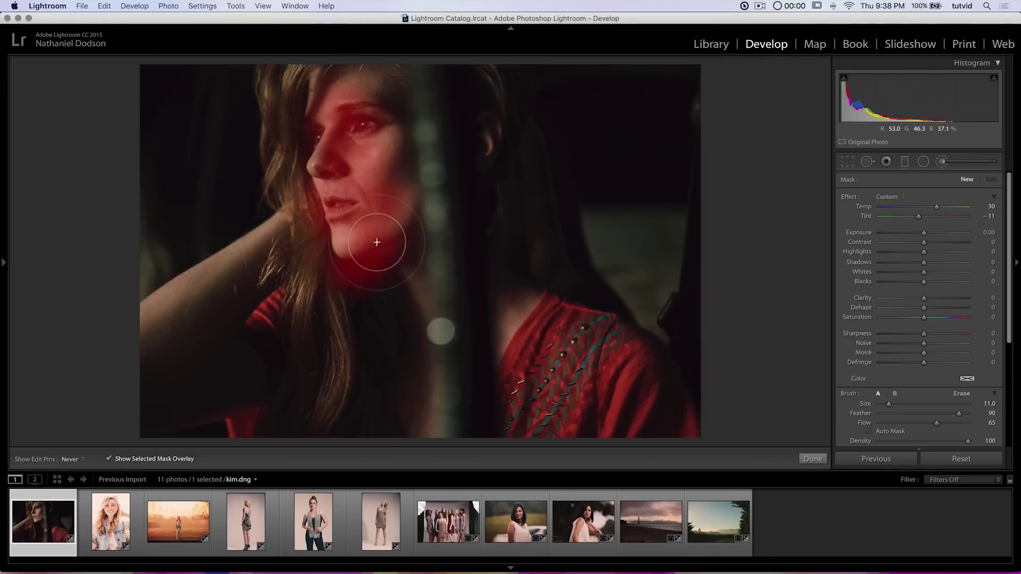
key(h)
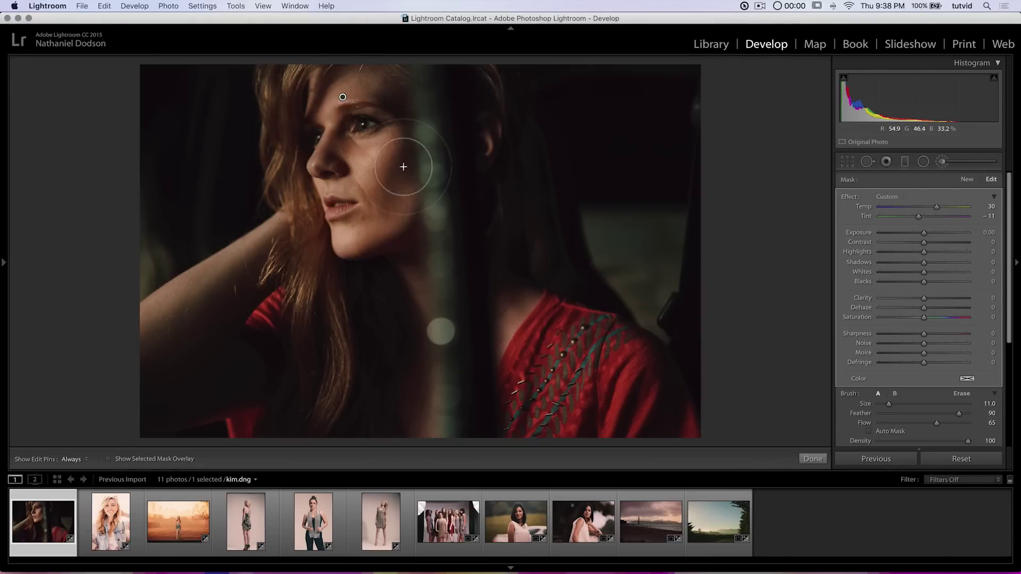
key(h)
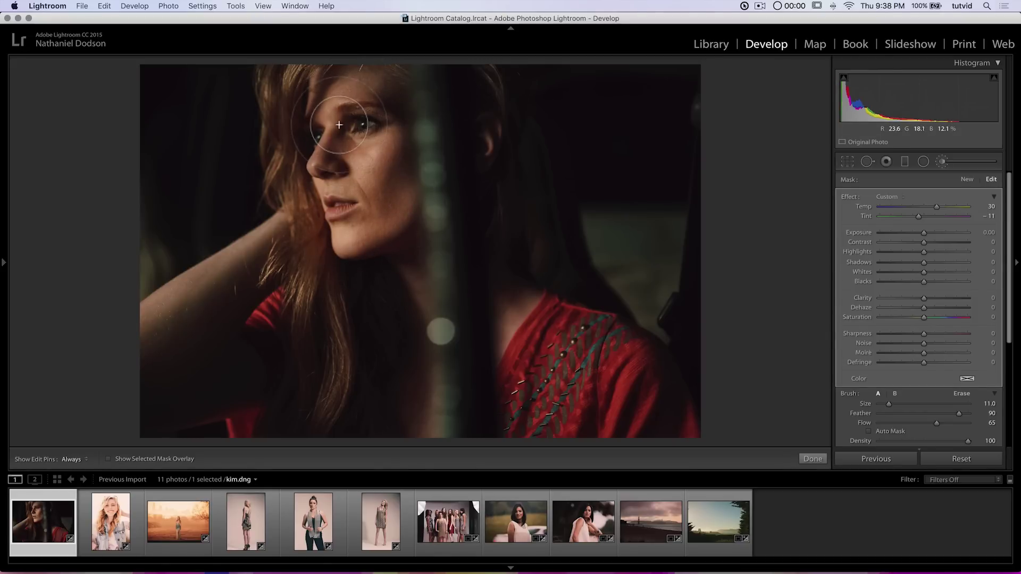
key(h)
key(h)
key(h)
- Start a second brush adjustment for the raised arm and toggle the edit pins
key(k)
key(k)
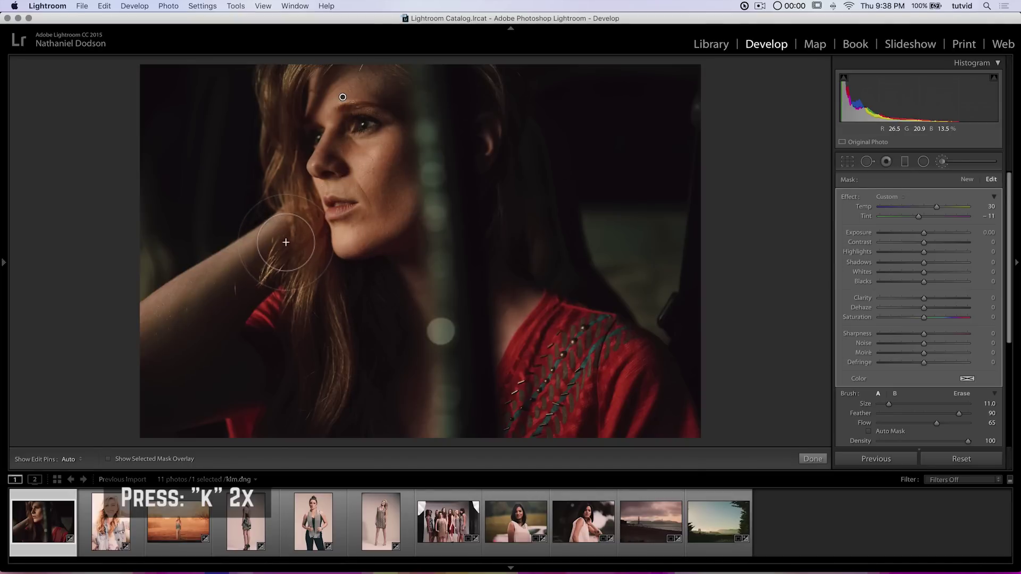
key(k)
key(k)
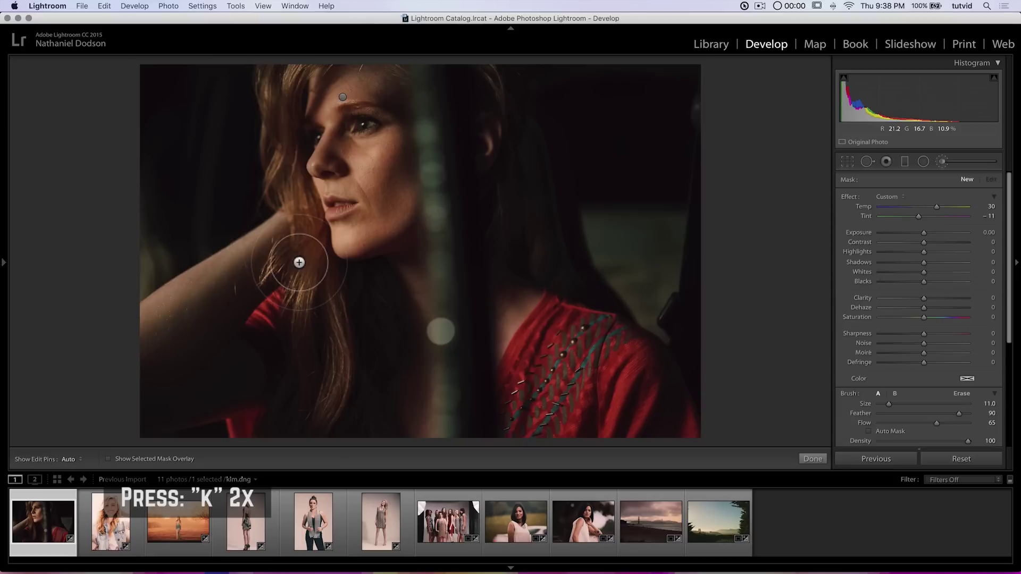
key(h)
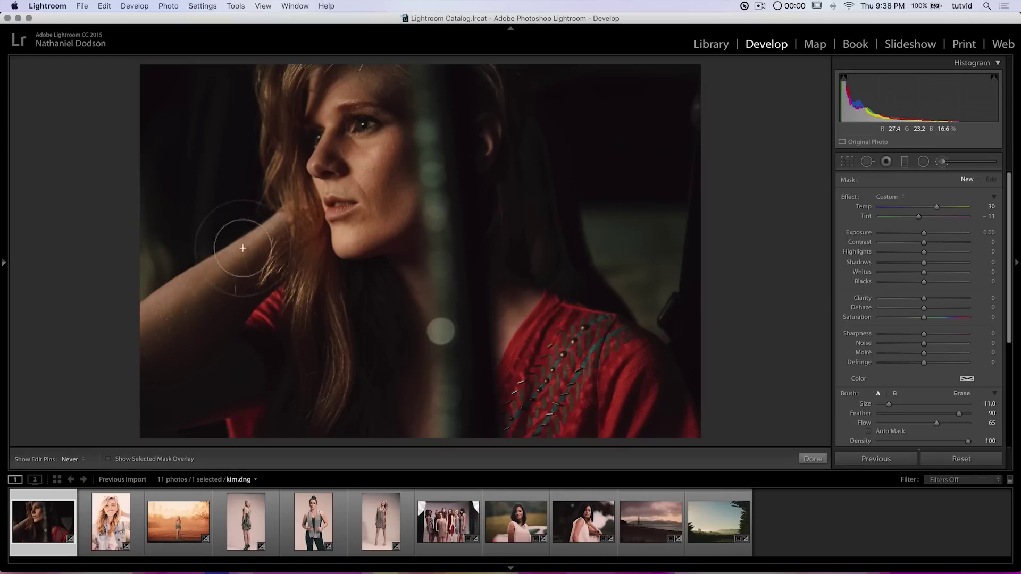
key(super+z)
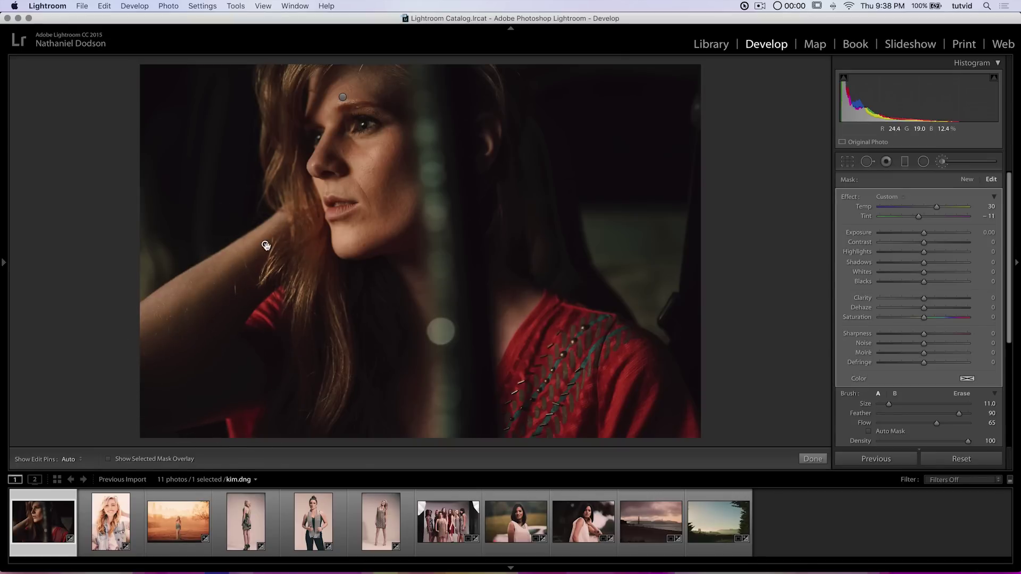
- Compare brush A and B settings, return to brush A, and move on to marissa.tif
mouse_move(264, 245)
key(slash)
key(slash)
key(slash)
key(slash)
key(slash)
key(slash)
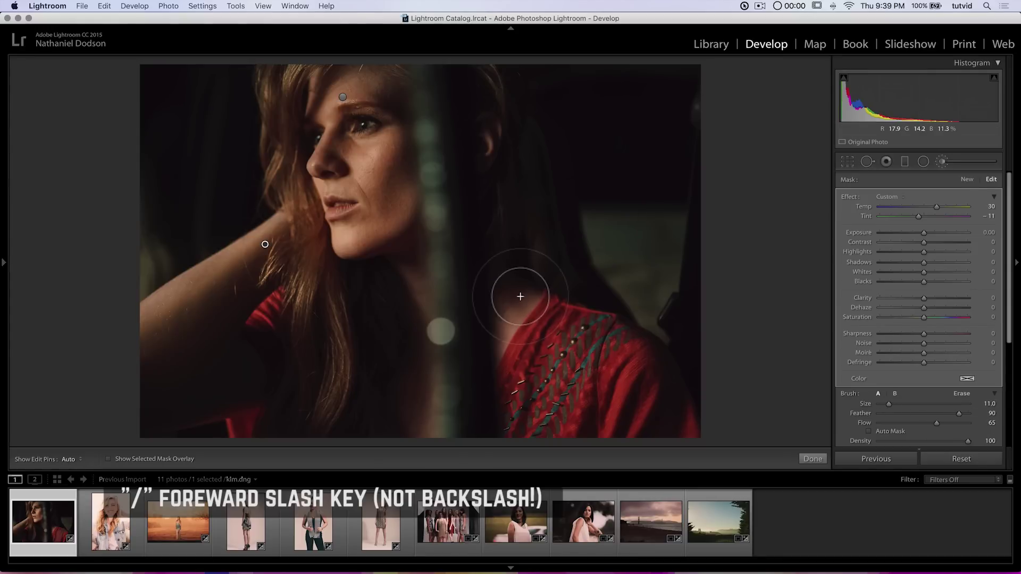
key(slash)
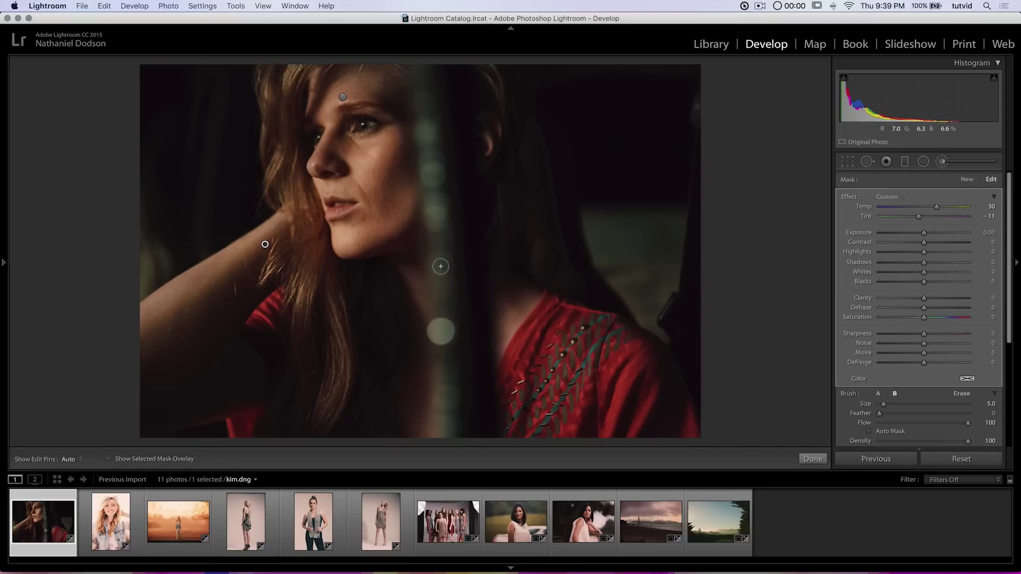
key(slash)
key(slash)
key(slash)
key(slash)
key(Right)
key(Right)
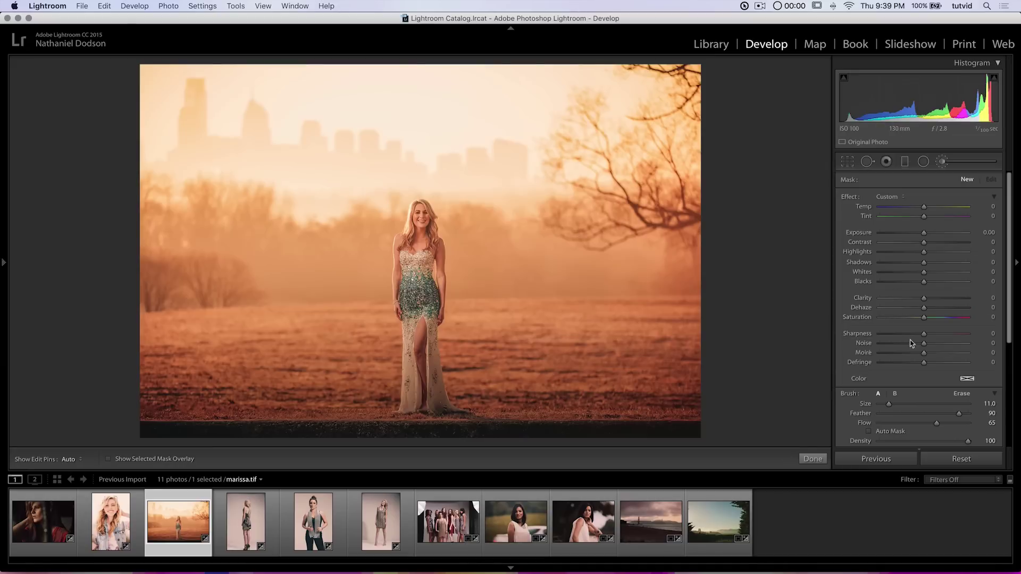
- Set the brush to Flow 100, Density 30, Temp -100, Tint 100 with raised exposure
scroll(923, 340, down, 4)
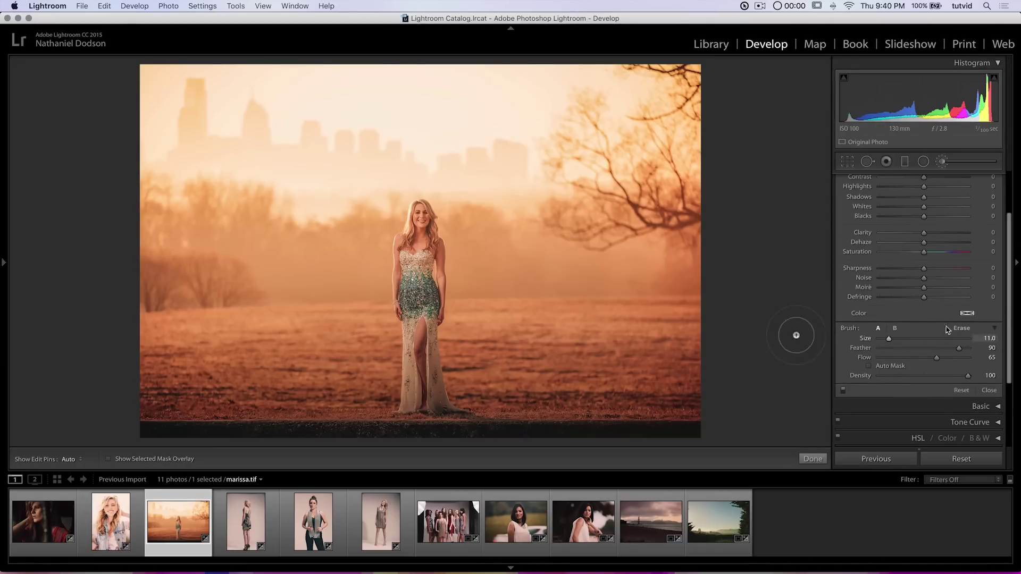
scroll(947, 330, down, 1)
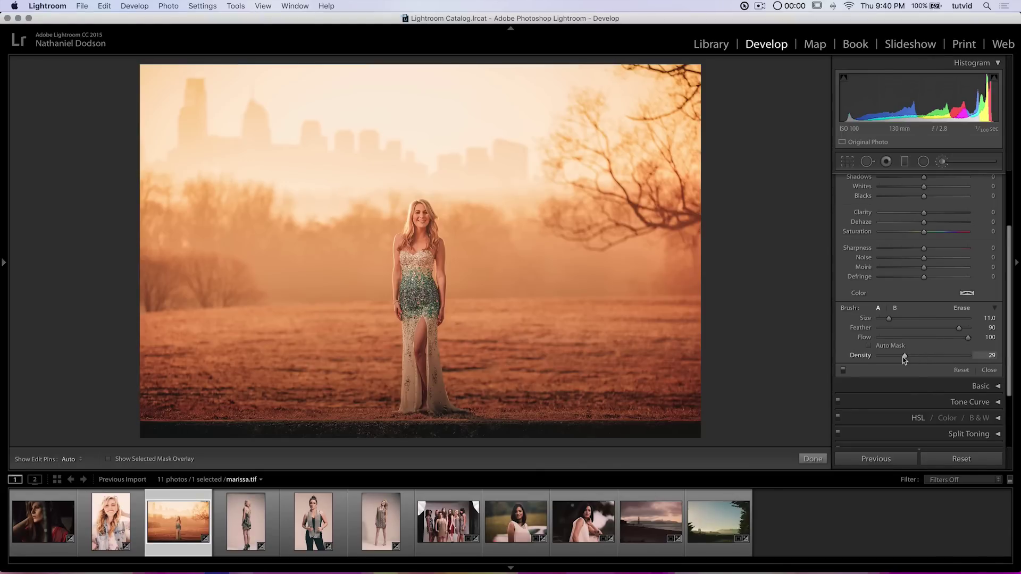
scroll(923, 298, up, 4)
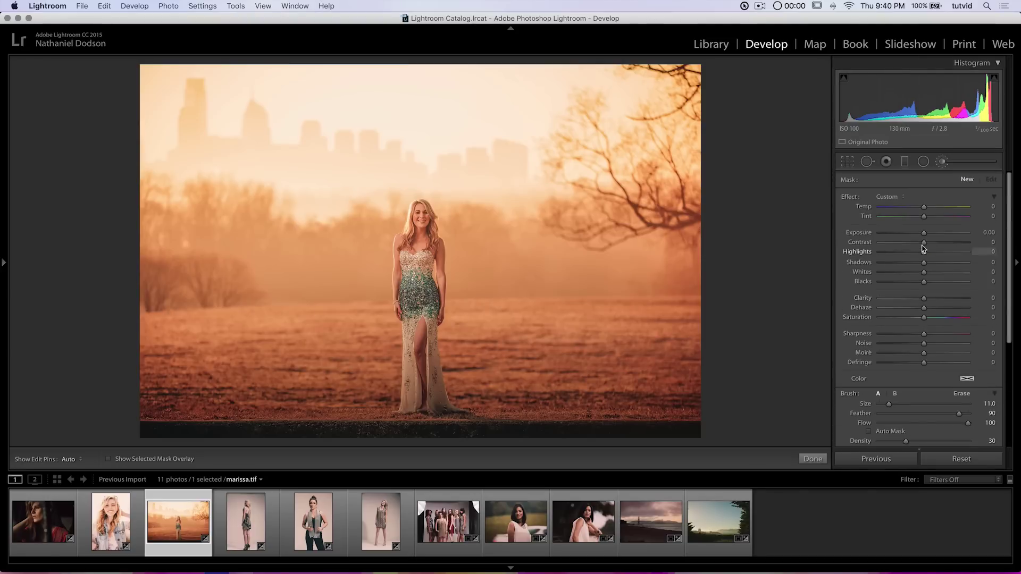
drag(924, 237, 951, 237)
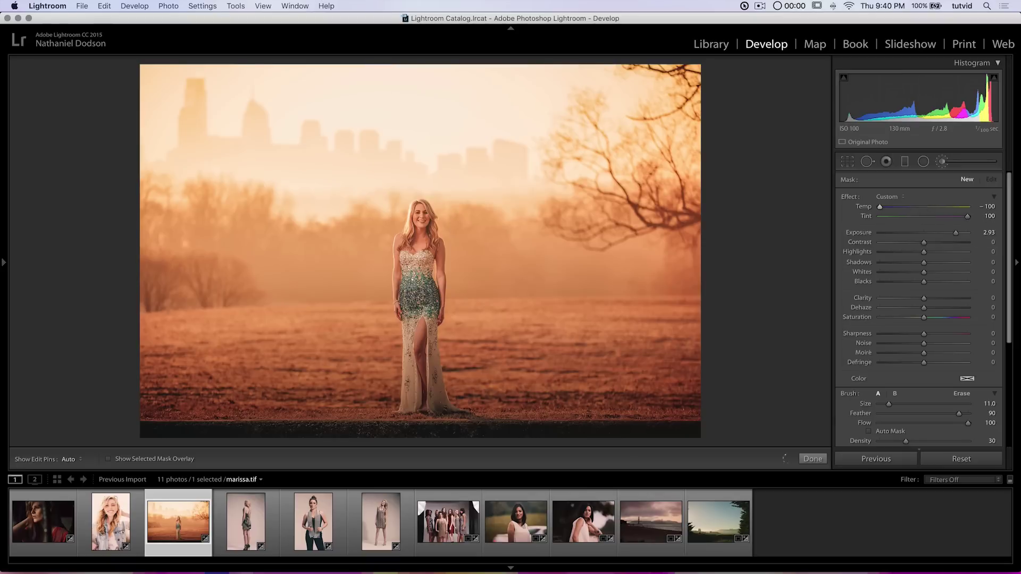
- Paint a pale vertical brightening streak through the field right of the woman
key(h)
drag(564, 362, 560, 232)
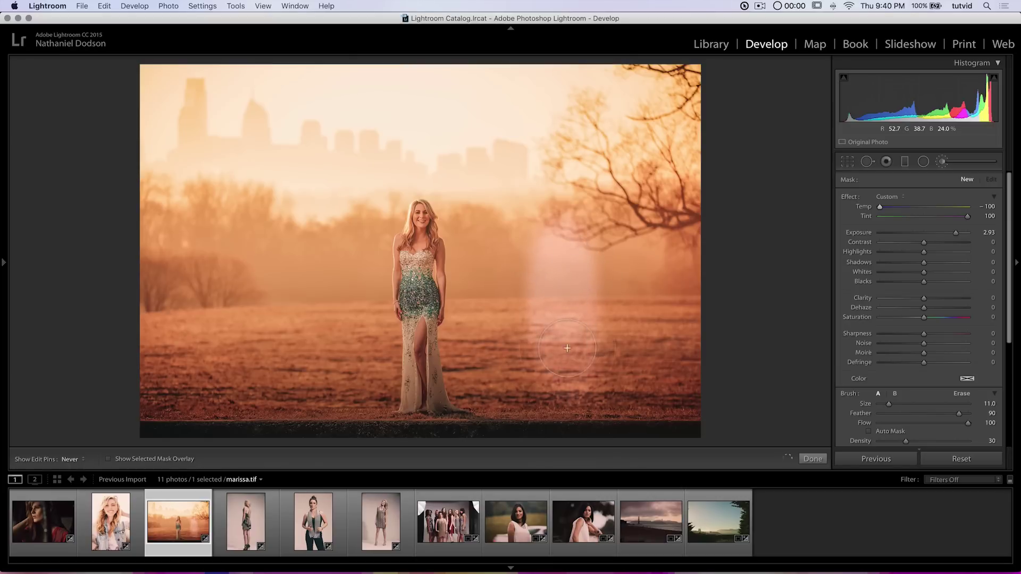
key(h)
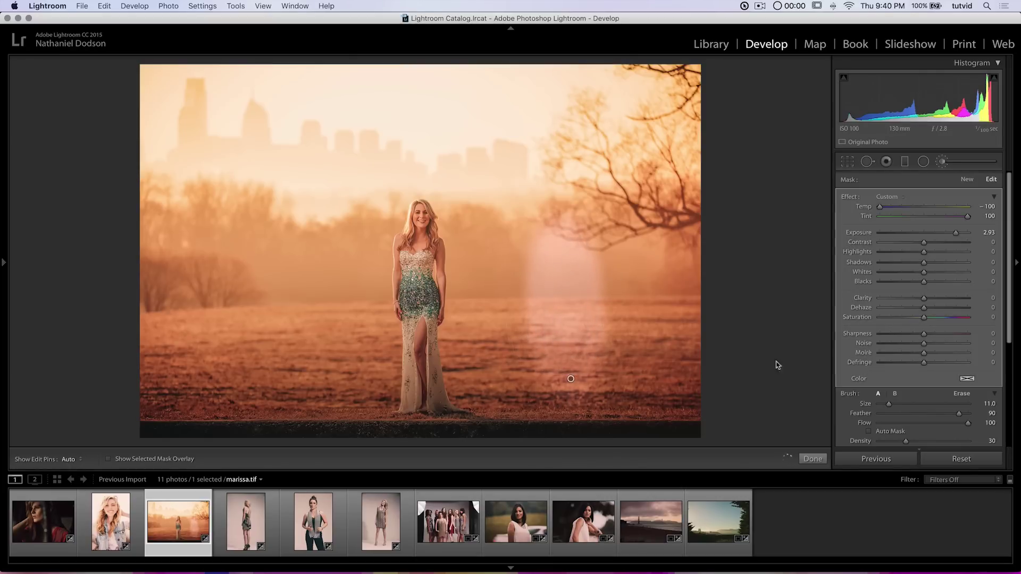
scroll(904, 425, down, 1)
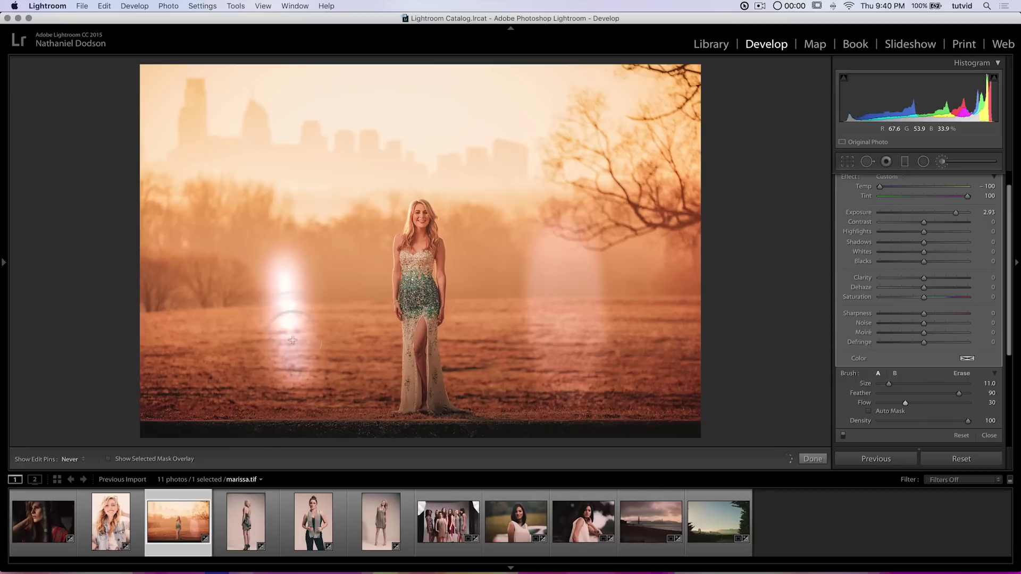
- Brighten the left glow streak and extend it lower toward the ground, with edit pins shown
mouse_move(279, 329)
mouse_down()
mouse_move(285, 273)
mouse_move(278, 289)
mouse_up()
mouse_move(295, 375)
mouse_down()
mouse_move(285, 276)
mouse_move(291, 355)
mouse_move(276, 288)
mouse_move(302, 339)
mouse_up()
key(h)
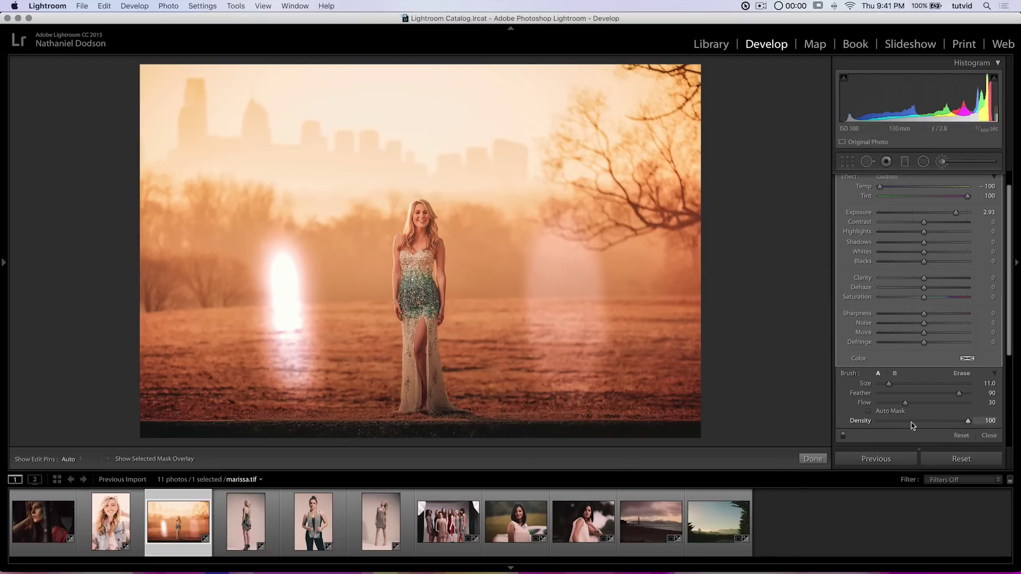
- Raise the brush flow to about 39
mouse_move(906, 405)
mouse_down()
mouse_move(929, 407)
mouse_move(902, 407)
mouse_up()
drag(908, 404, 922, 404)
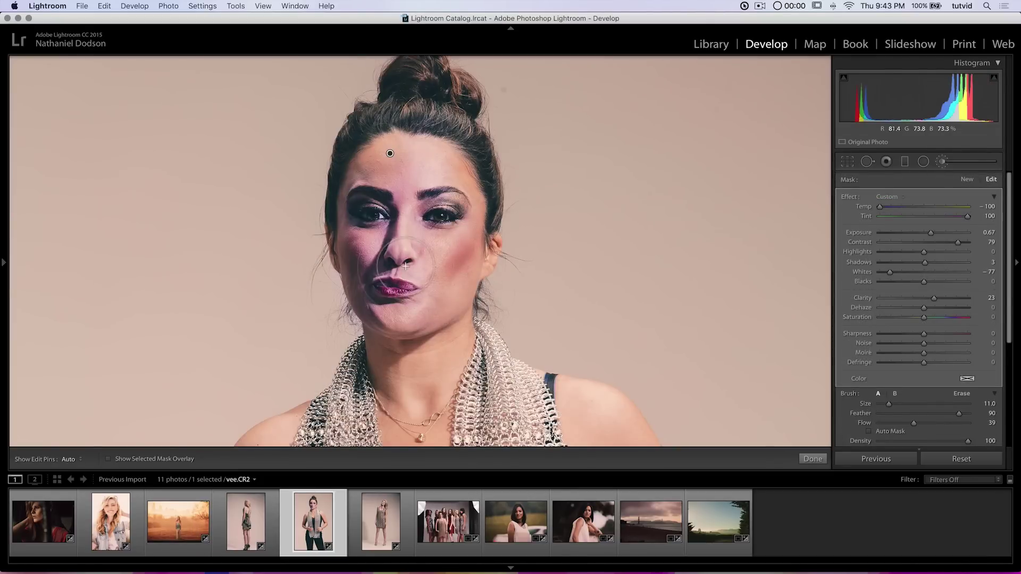
- Paint darker contouring over the eyebrow and side of the nose, comparing it on and off
mouse_move(380, 314)
mouse_down()
mouse_move(374, 261)
mouse_move(402, 186)
mouse_move(382, 287)
mouse_move(434, 244)
mouse_up()
click(391, 153)
click(388, 153)
- Extend the contouring over the left eye, brow and bridge of the nose with the mask overlay
click(108, 459)
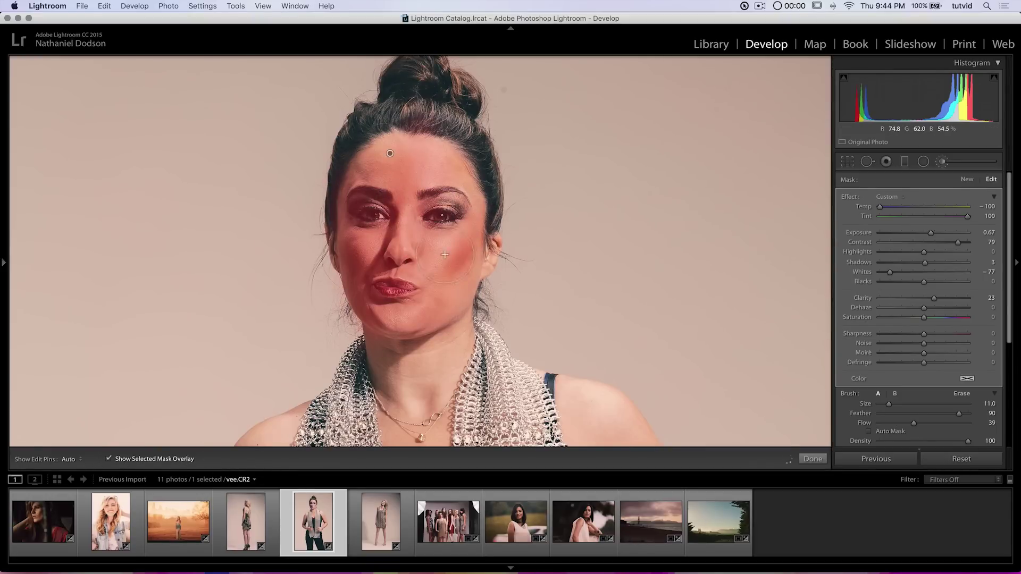
mouse_move(389, 243)
mouse_down()
mouse_move(446, 233)
mouse_move(396, 195)
mouse_move(413, 259)
mouse_move(408, 207)
mouse_move(395, 241)
mouse_move(388, 192)
mouse_up()
key(h)
mouse_move(410, 179)
mouse_down()
mouse_move(375, 266)
mouse_move(366, 223)
mouse_move(389, 261)
mouse_move(414, 248)
mouse_up()
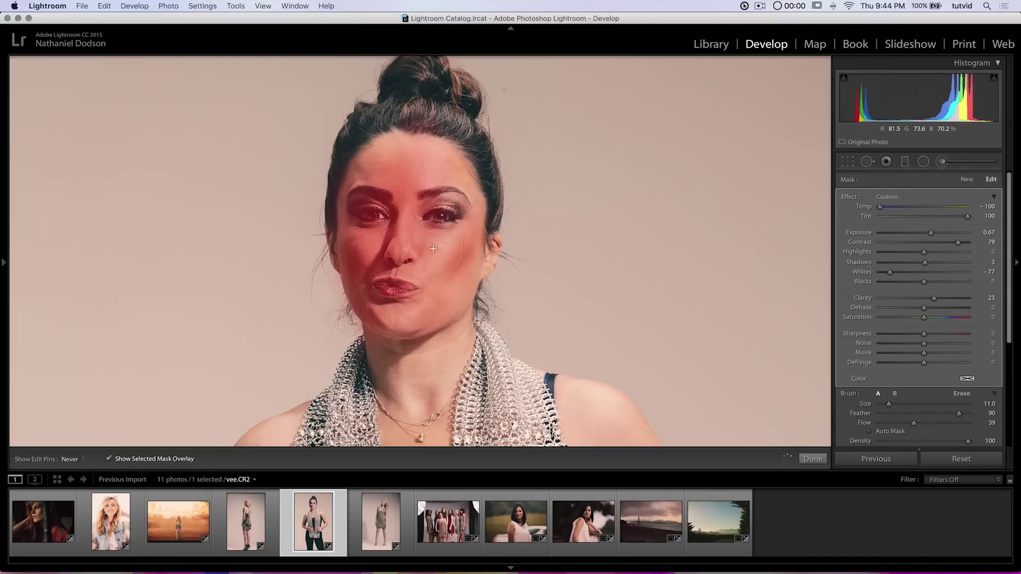
key(h)
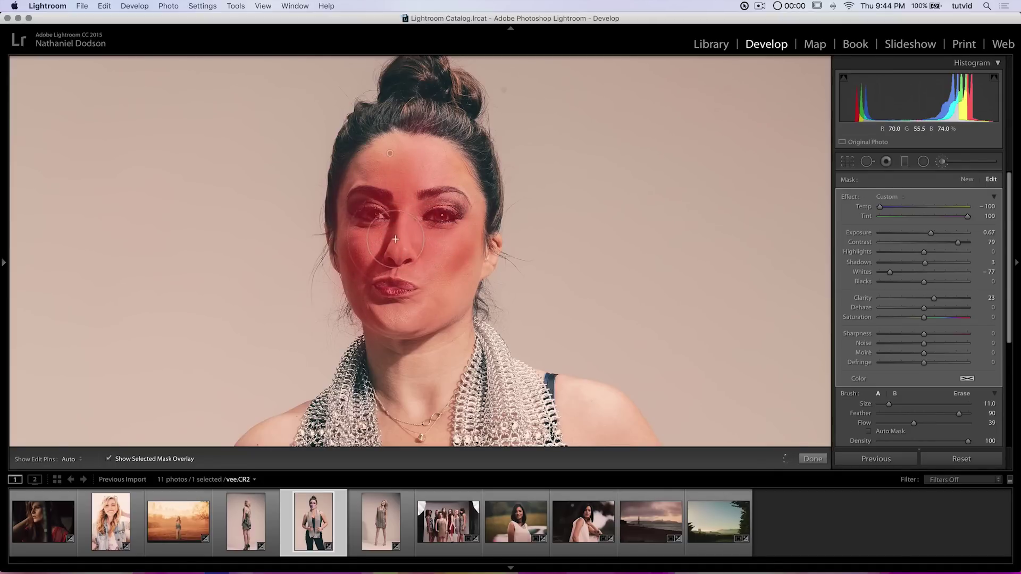
key(o)
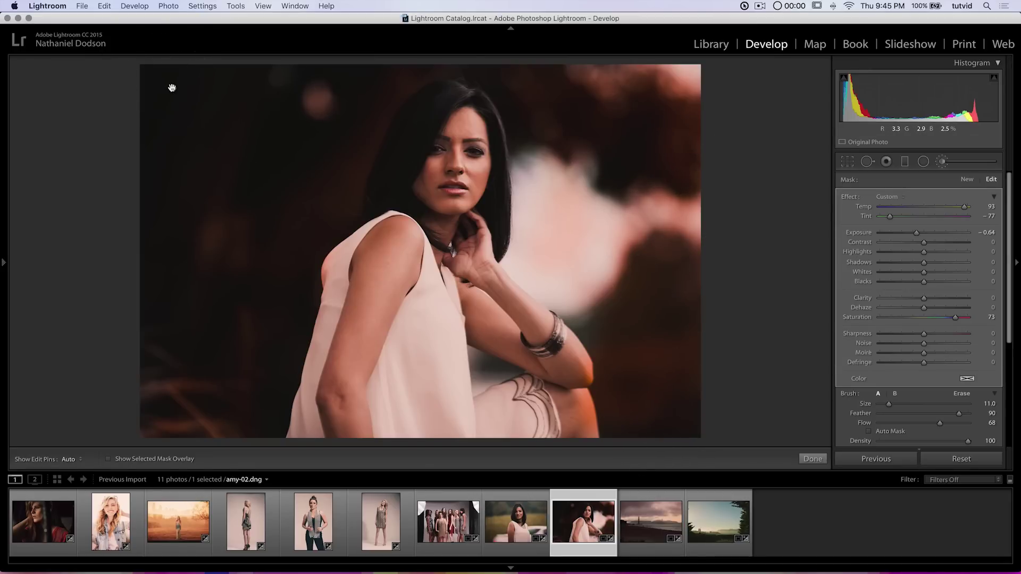
- Scale the background adjustment down to Temp 27, Tint -22, Exposure -0.18, Saturation 21
mouse_move(172, 88)
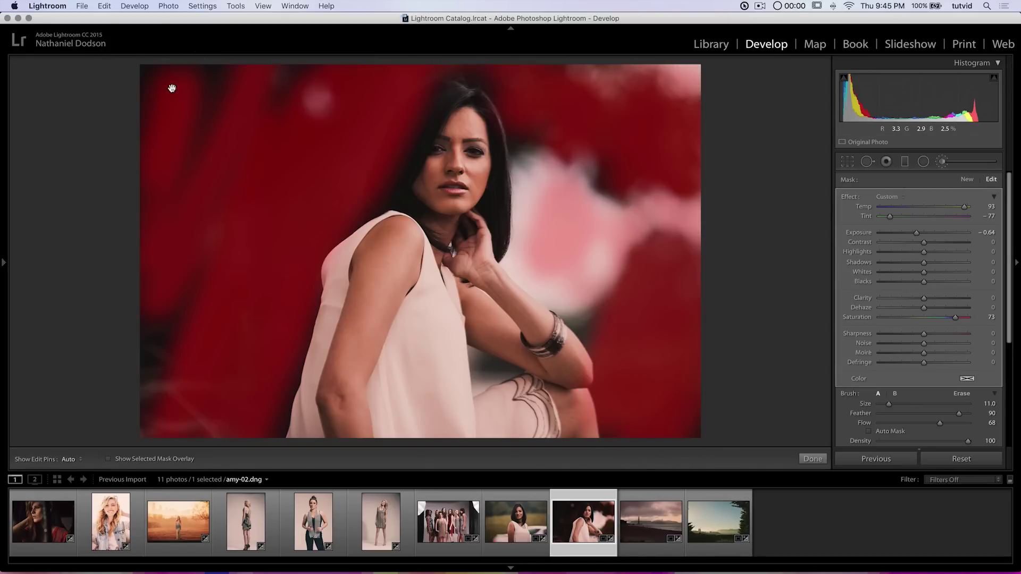
key(alt)
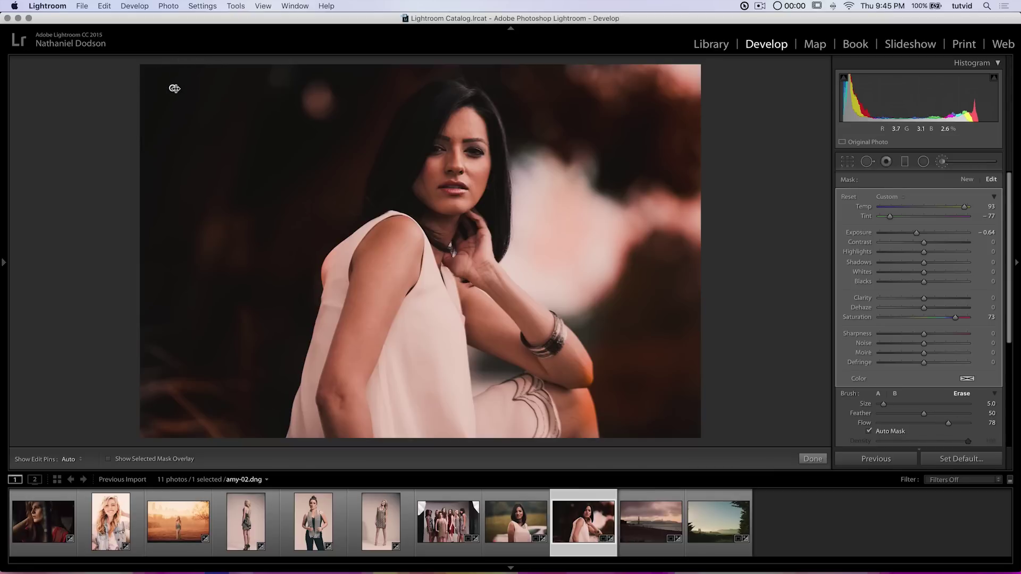
drag(149, 90, 292, 97)
drag(179, 93, 130, 91)
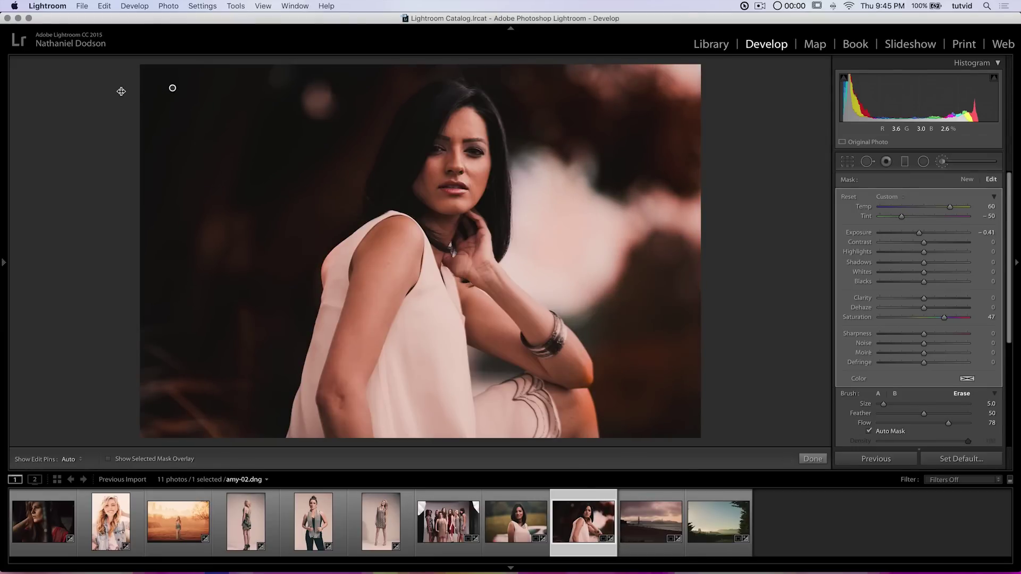
drag(97, 93, 70, 93)
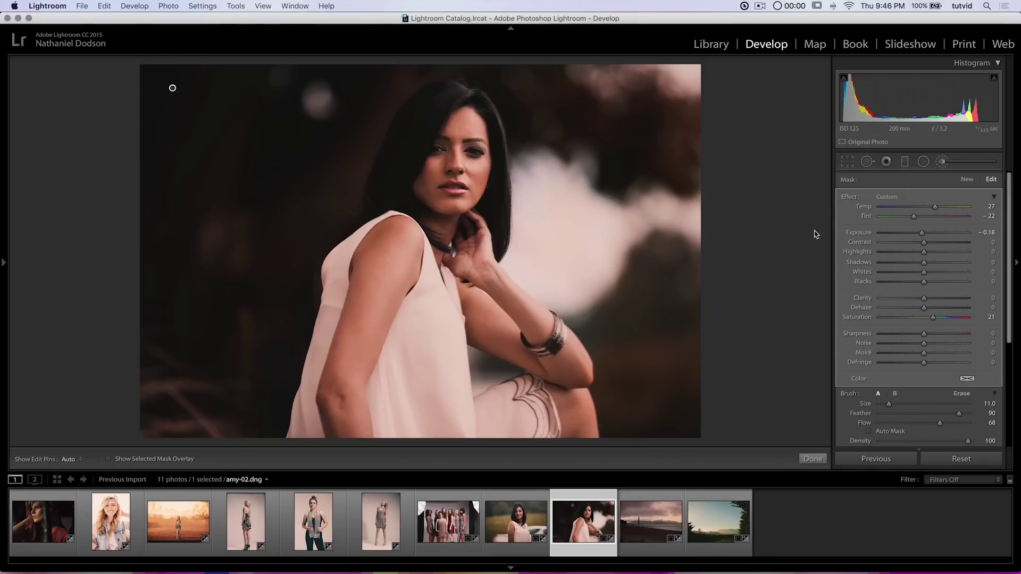
click(994, 198)
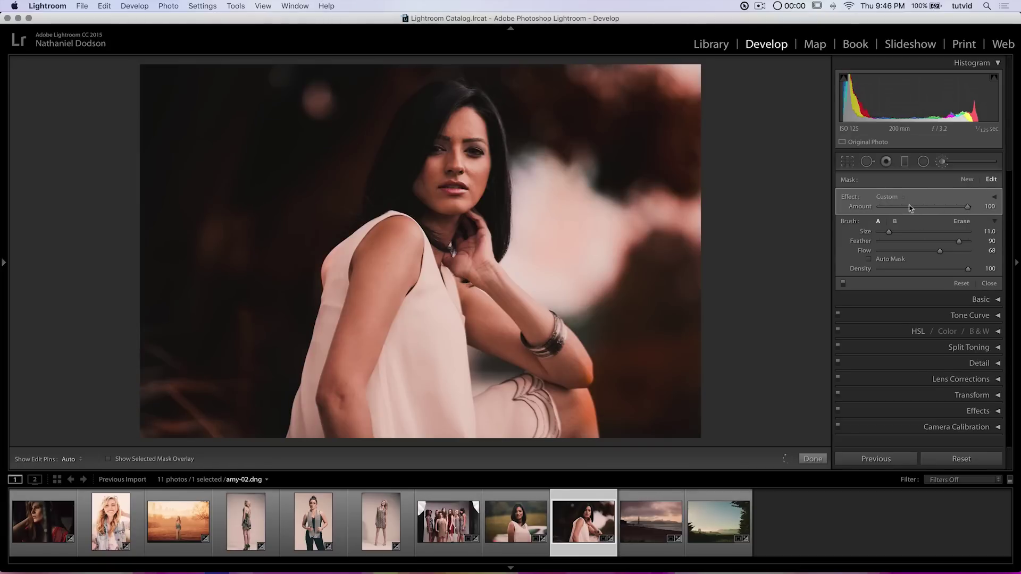
drag(966, 210, 964, 208)
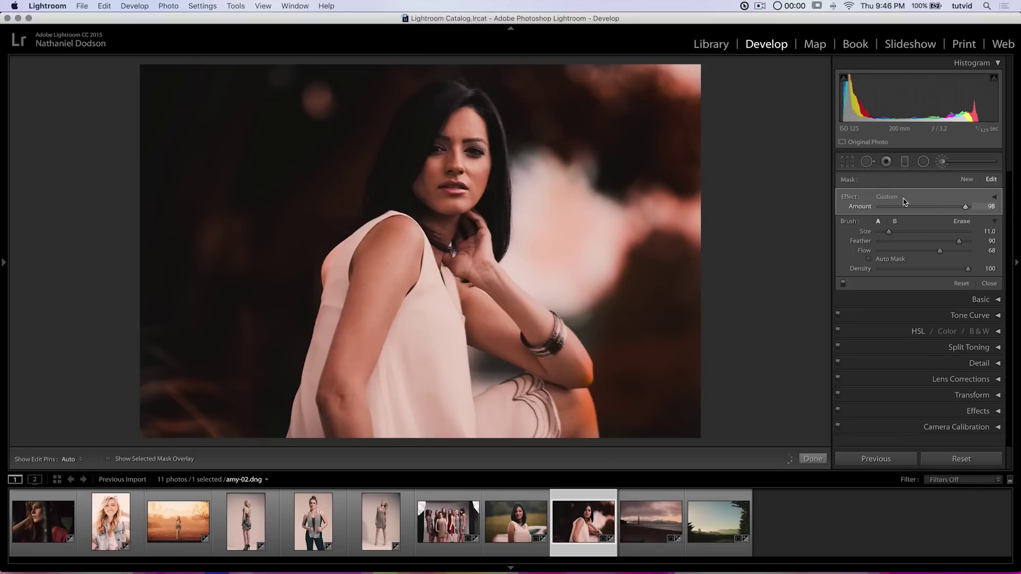
drag(884, 208, 903, 209)
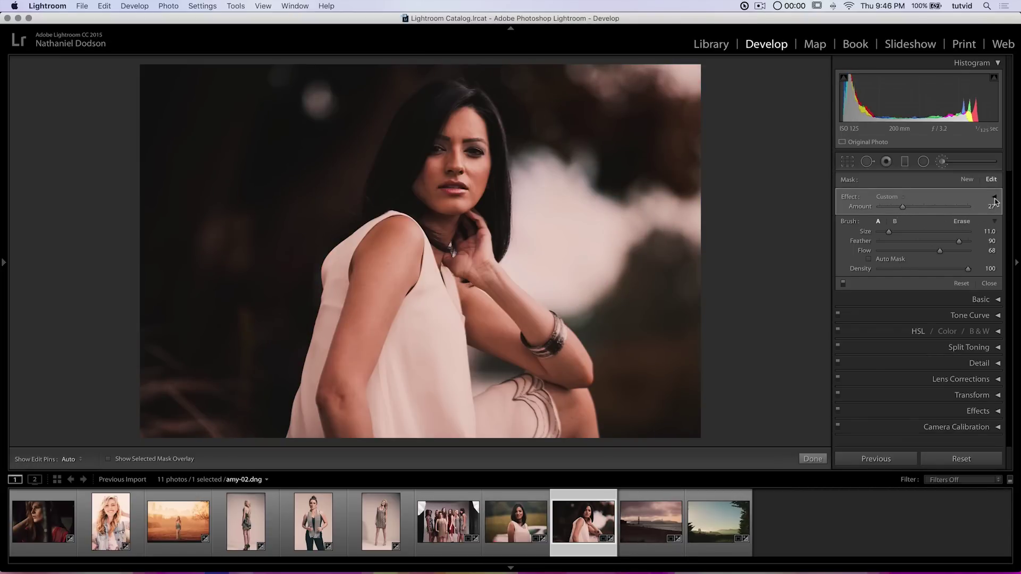
click(995, 197)
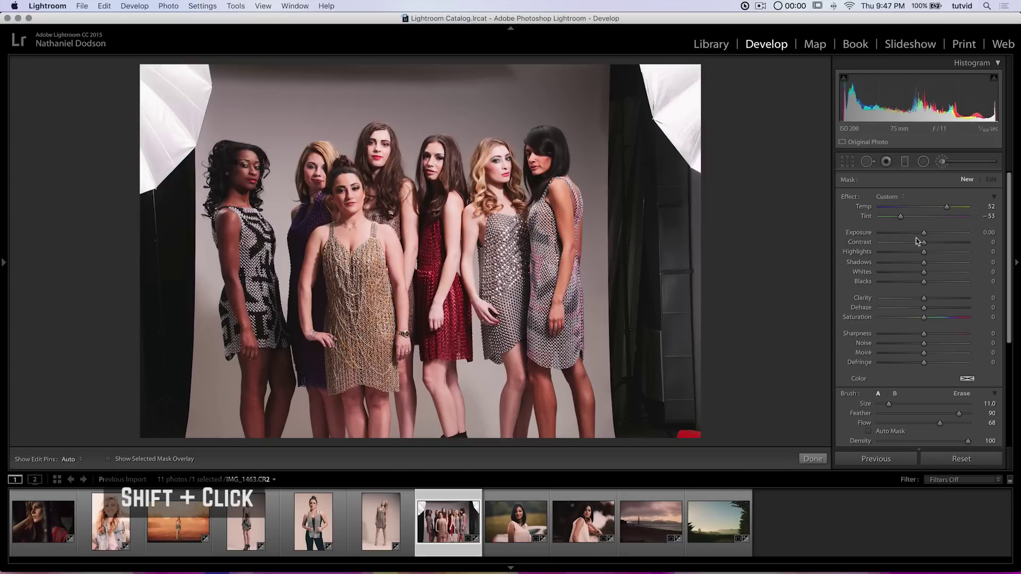
- Zero Temp and Tint, then paint a straight +3.20 exposure band across the lower photo
double_click(946, 207)
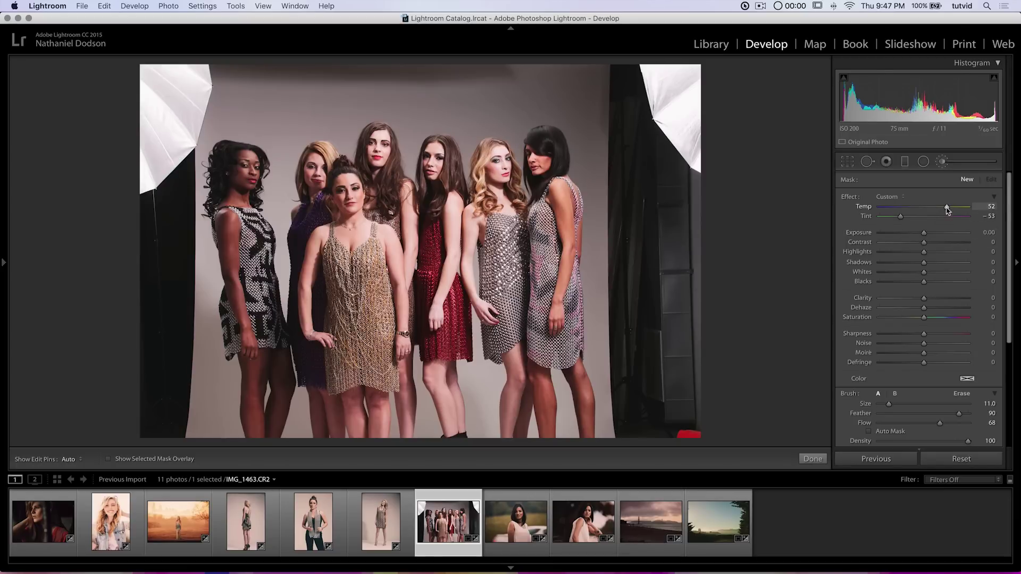
double_click(902, 217)
scroll(319, 227, down, 6)
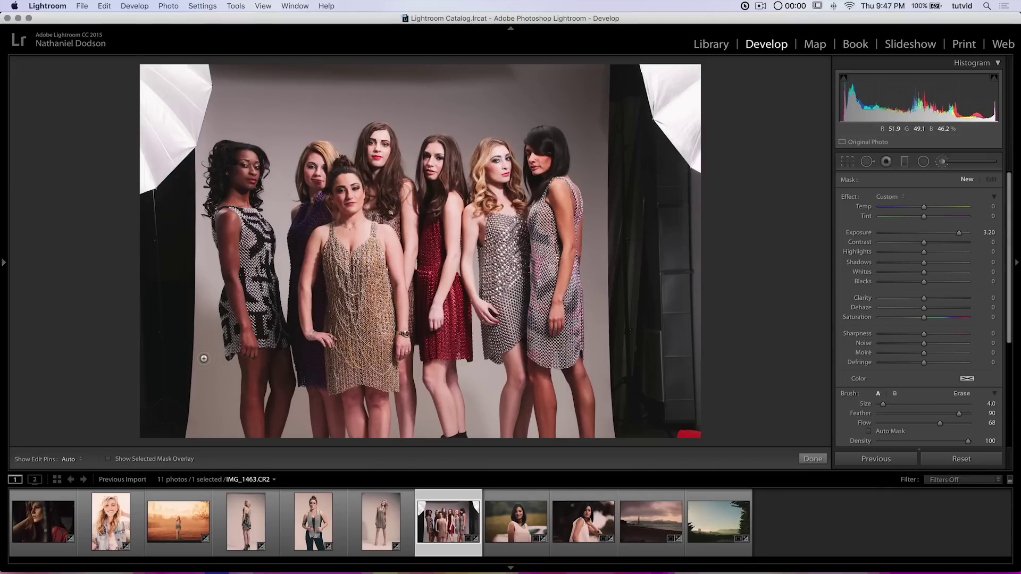
click(203, 357)
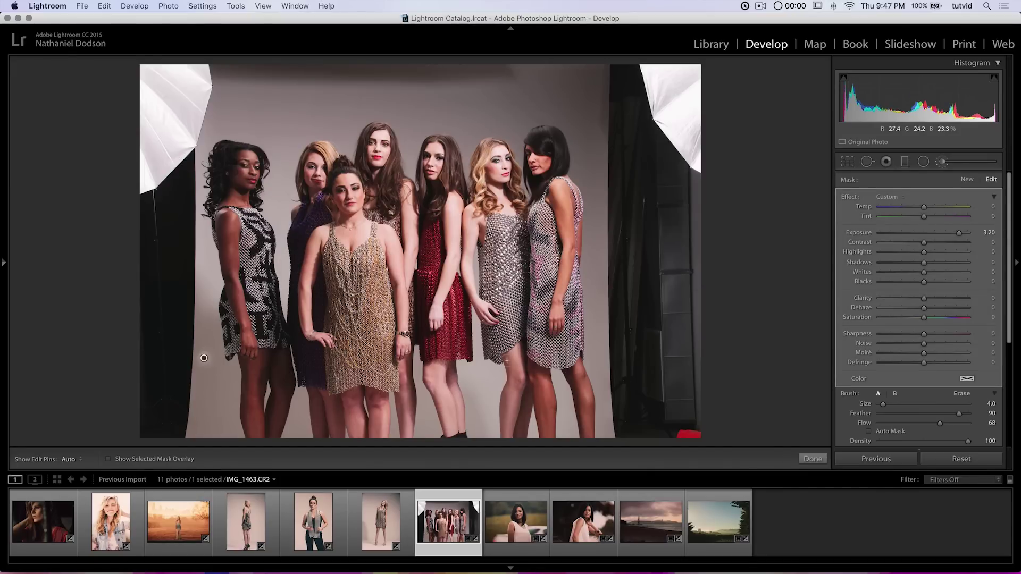
scroll(612, 351, up, 10)
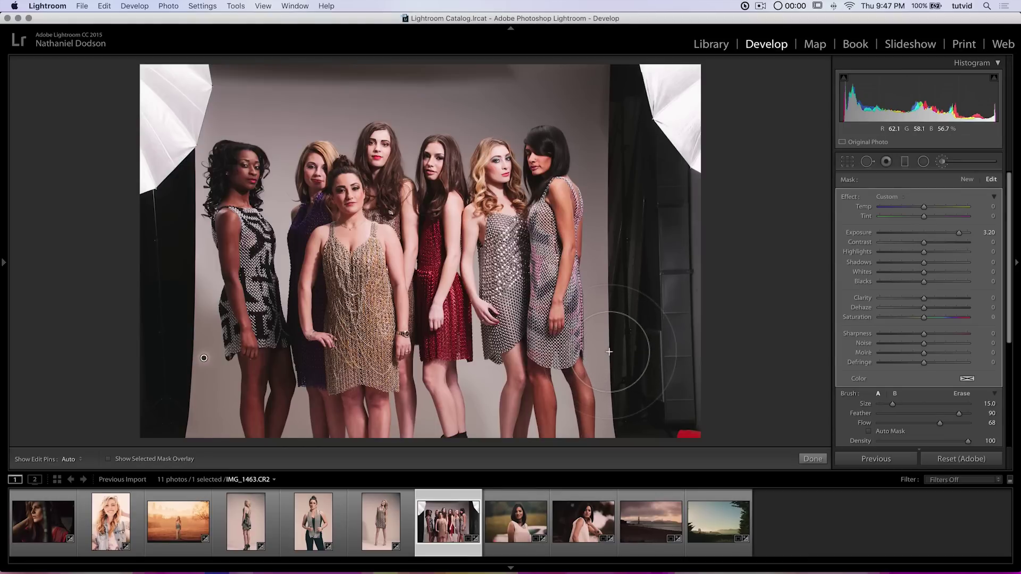
shift+click(609, 354)
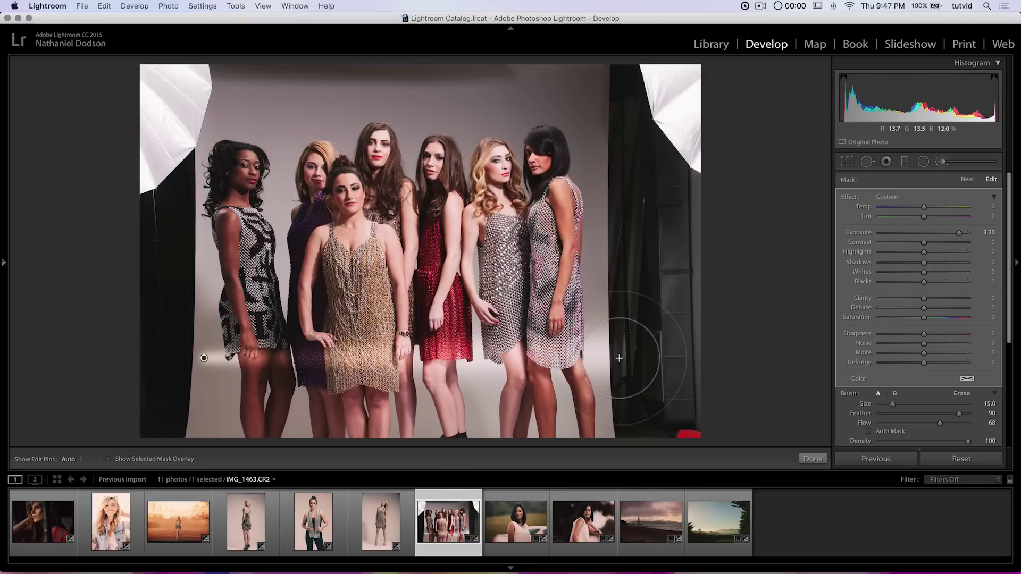
- Shrink the brush to size 5, paint a diagonal stroke across the models, then open amanda-02.CR2
key(bracketleft)
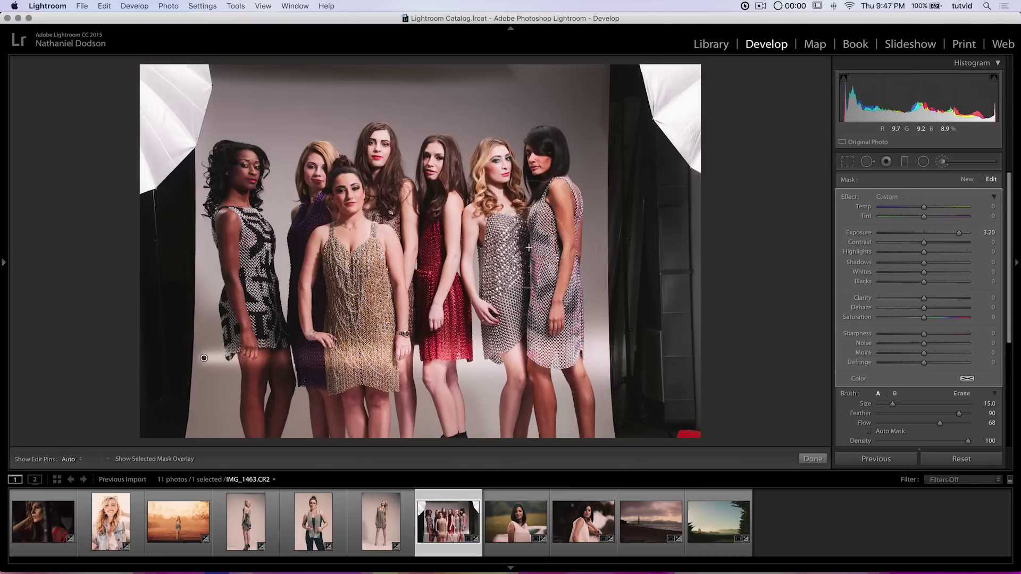
key(bracketleft)
key(bracketleft)
key(bracketleft)
key(bracketleft)
key(bracketleft)
key(bracketleft)
key(bracketleft)
key(bracketleft)
key(bracketleft)
drag(322, 103, 611, 363)
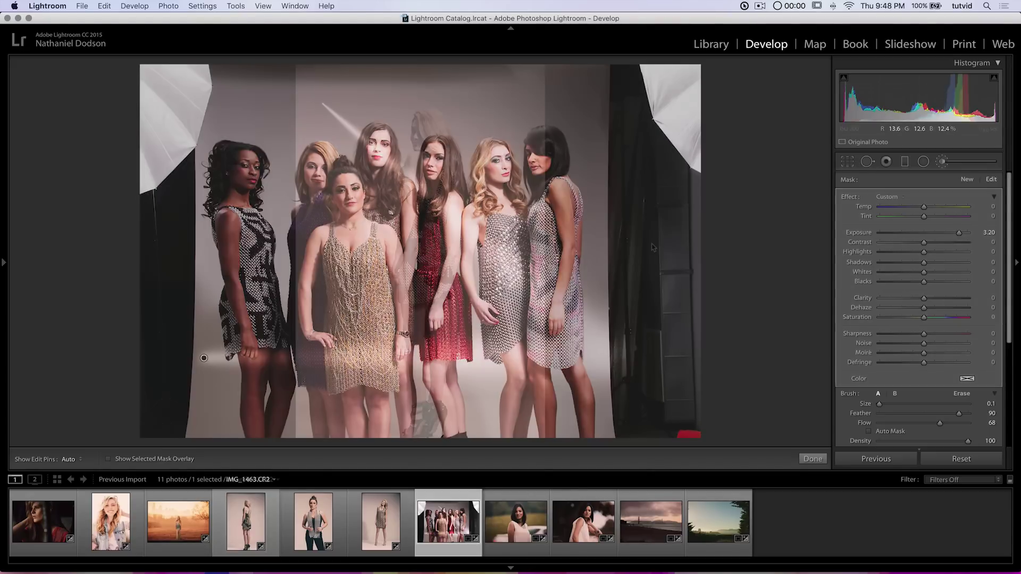
key(Left)
key(Left)
key(Left)
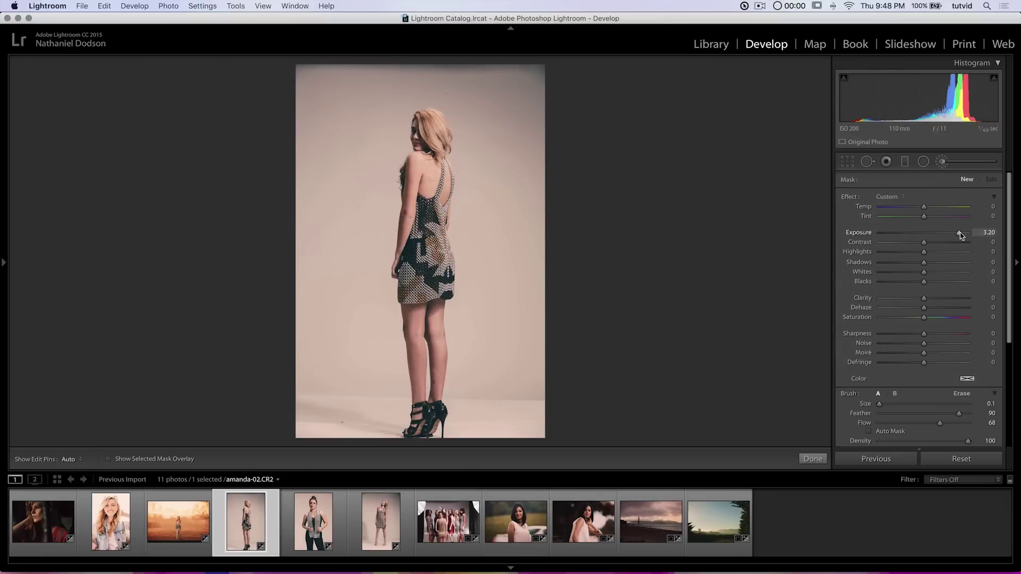
- Try Highlights, Shadows, Temp, Tint, Sharpness and Moiré changes, then reset all brush settings to zero
drag(924, 262, 894, 251)
drag(924, 206, 947, 220)
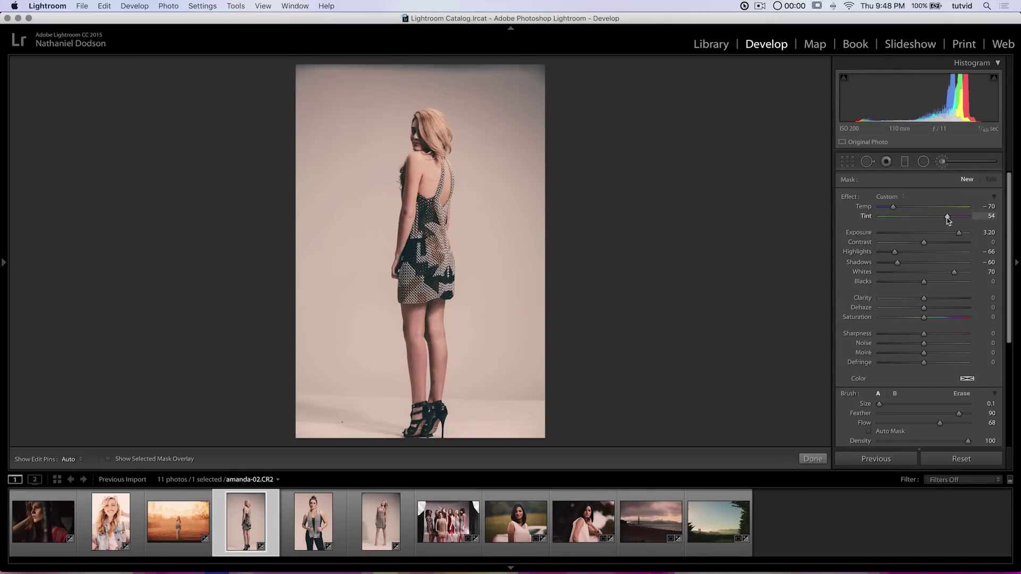
drag(924, 333, 878, 365)
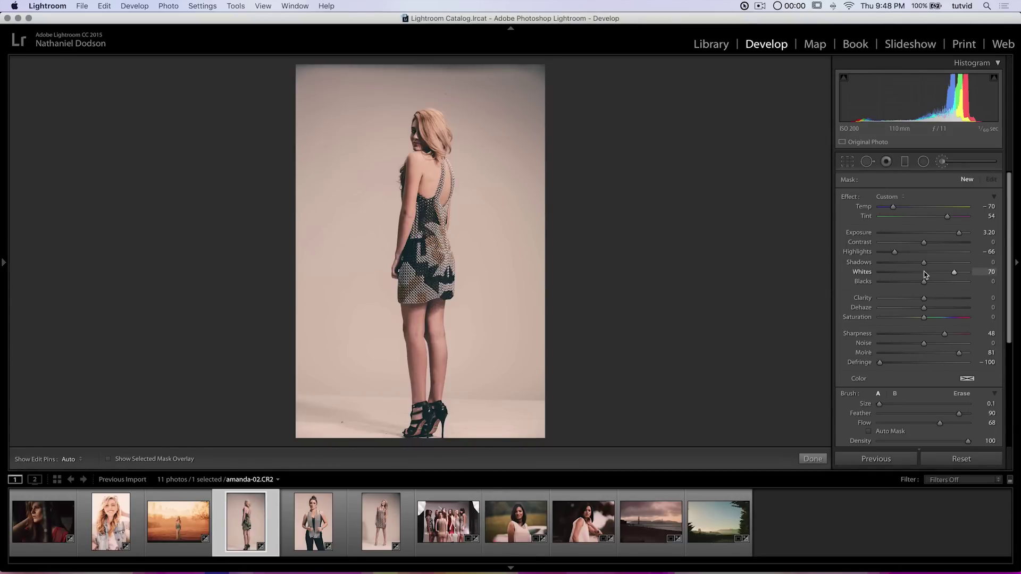
key(alt)
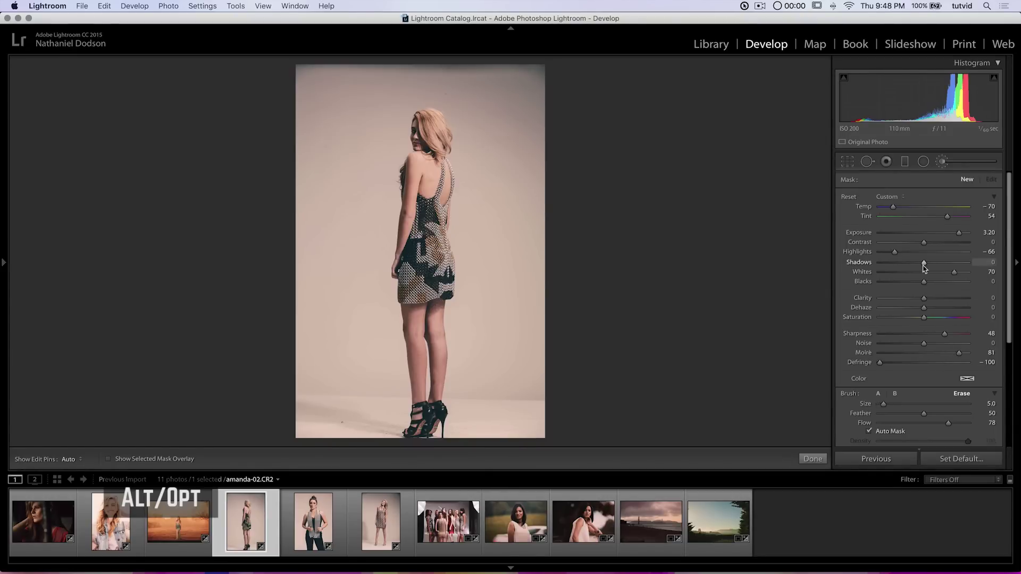
alt+click(848, 197)
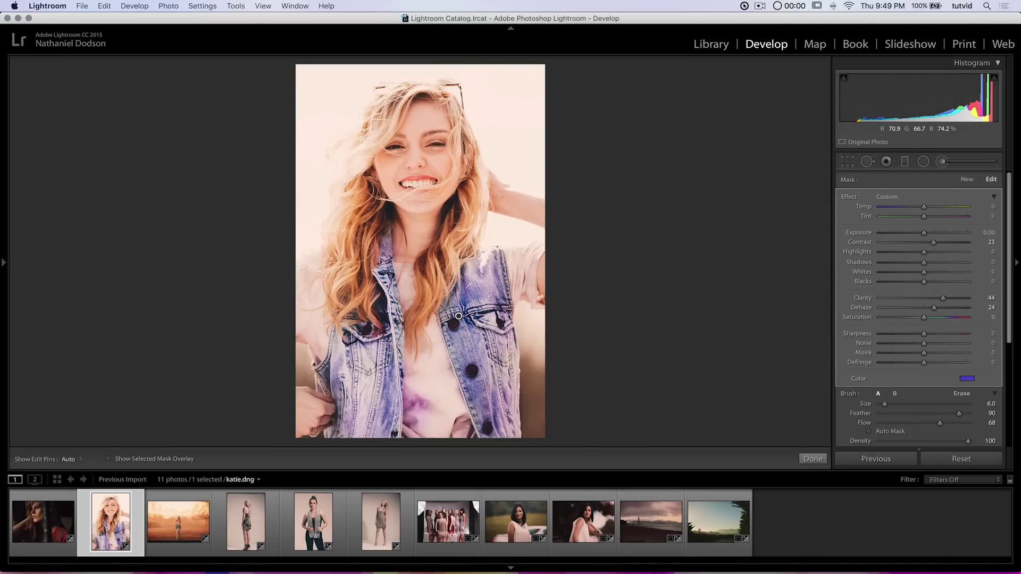
- Erase the purple brush effect from the woman's chest, with edit pins hidden
key(alt)
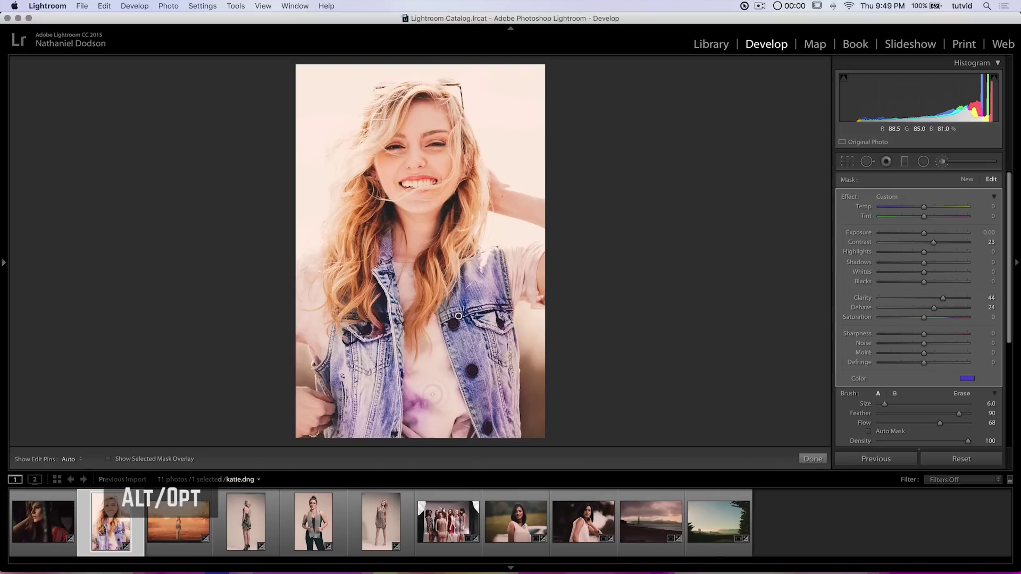
key(h)
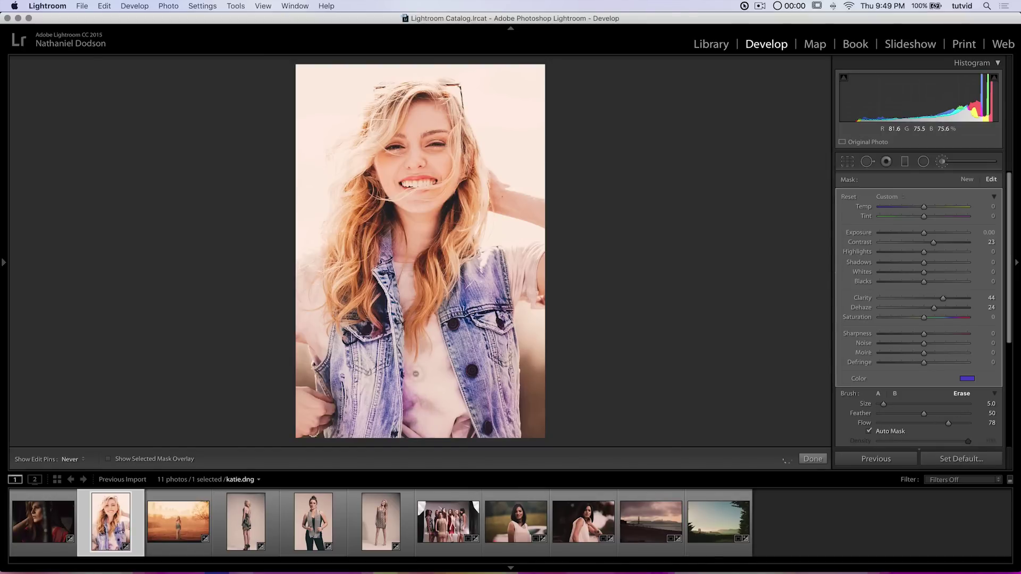
drag(416, 373, 414, 384)
key(h)
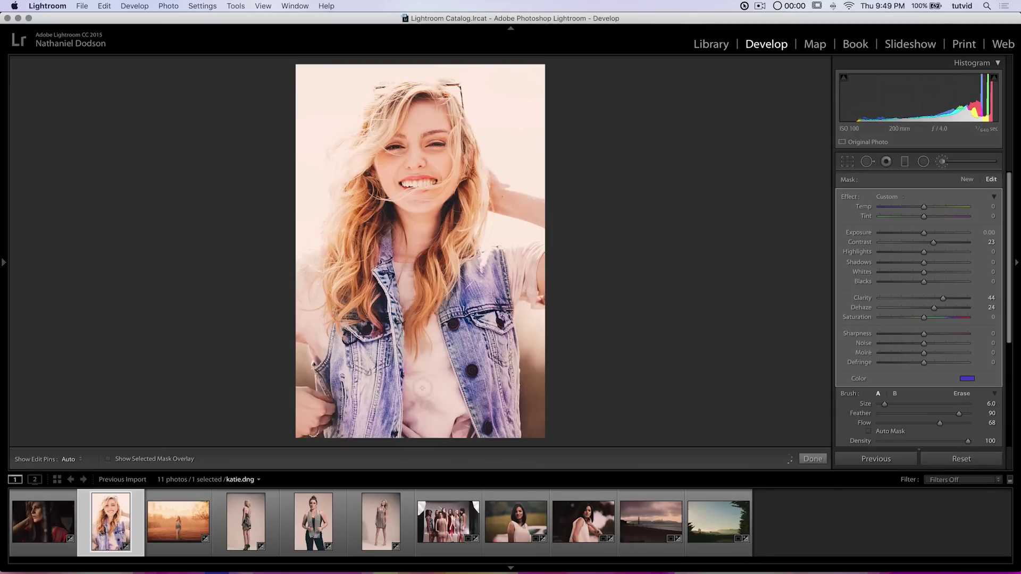
key(alt)
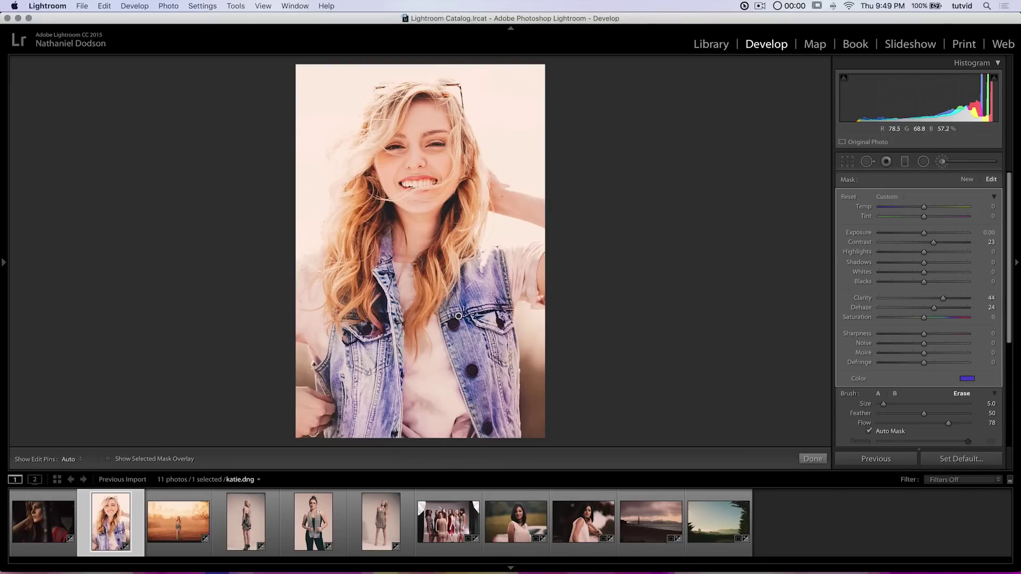
key(h)
key(h)
key(alt)
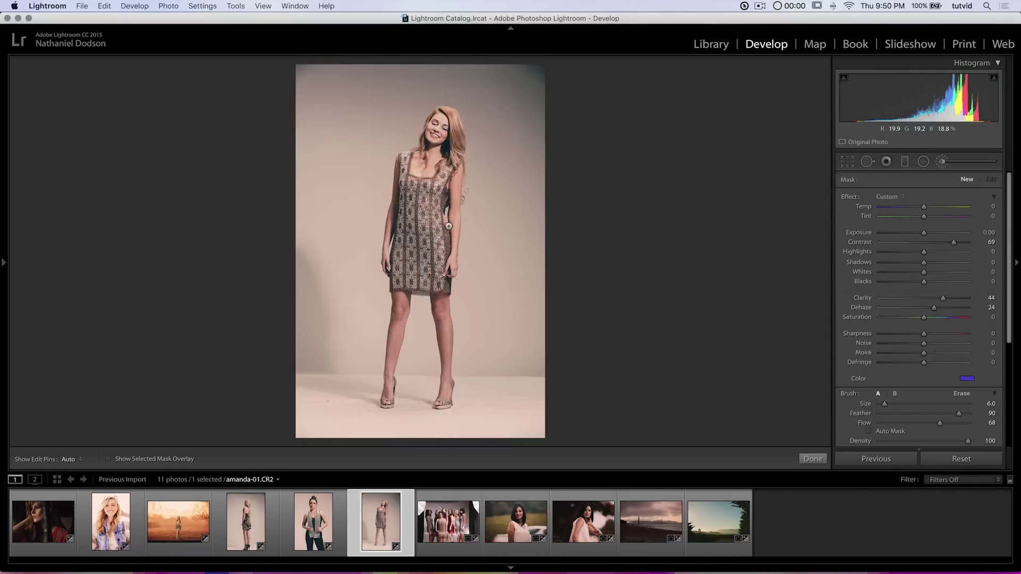
- Reset the brush, set Clarity 69, Contrast 16, Temp -18, Dehaze 17, and paint over the dress
key(alt)
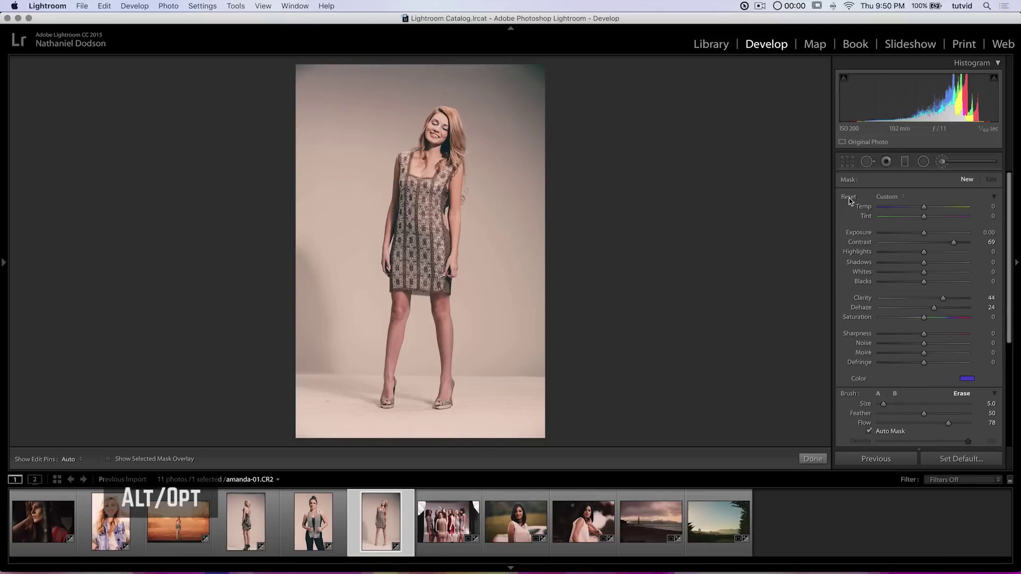
alt+click(849, 200)
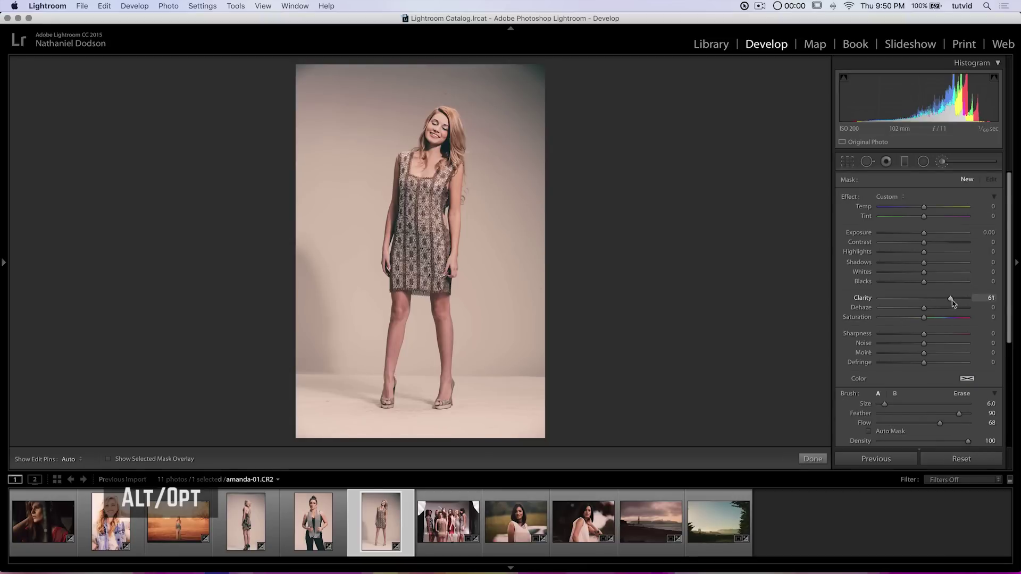
drag(952, 303, 955, 301)
drag(923, 242, 929, 243)
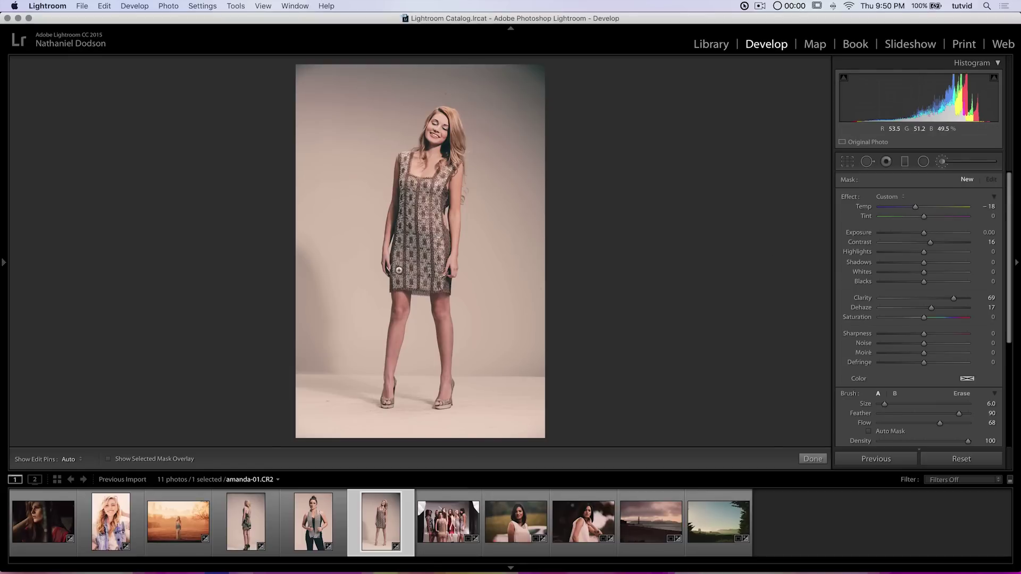
mouse_move(402, 268)
mouse_down()
mouse_move(412, 199)
mouse_move(409, 277)
mouse_move(433, 260)
mouse_move(443, 178)
mouse_up()
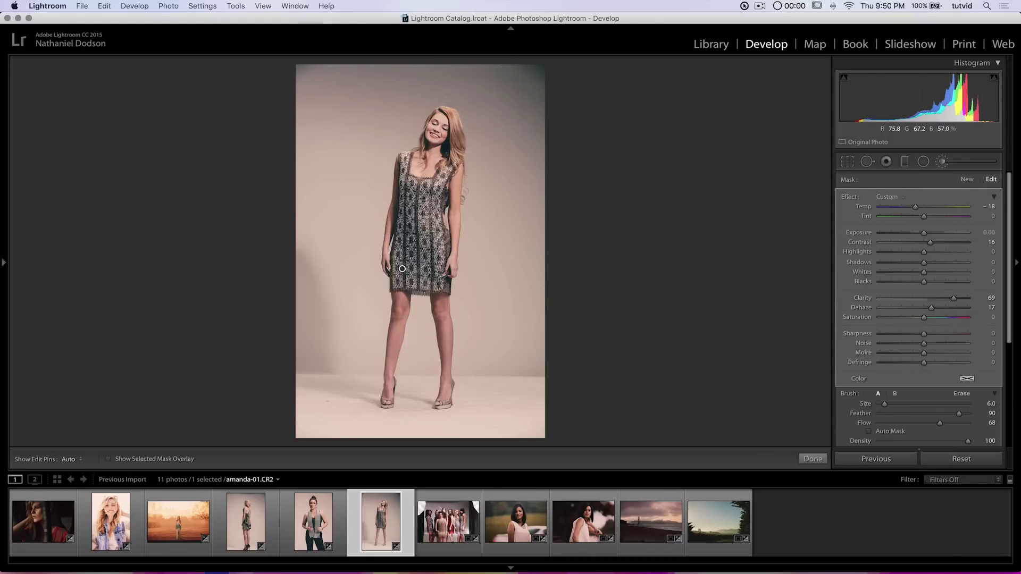
click(913, 200)
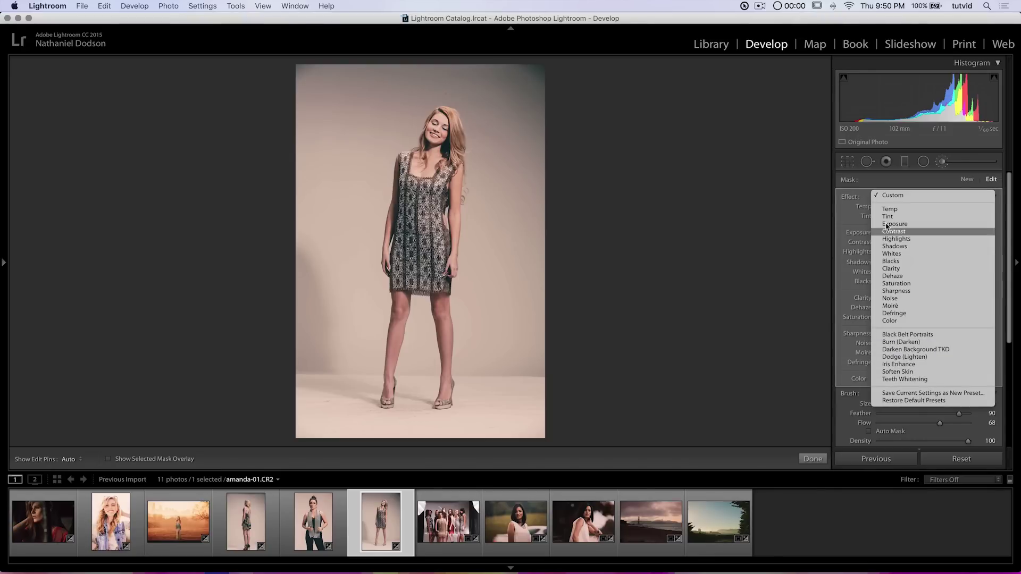
- Try the Highlights effect, switch to Iris Enhance, then reset all its sliders to zero
click(900, 240)
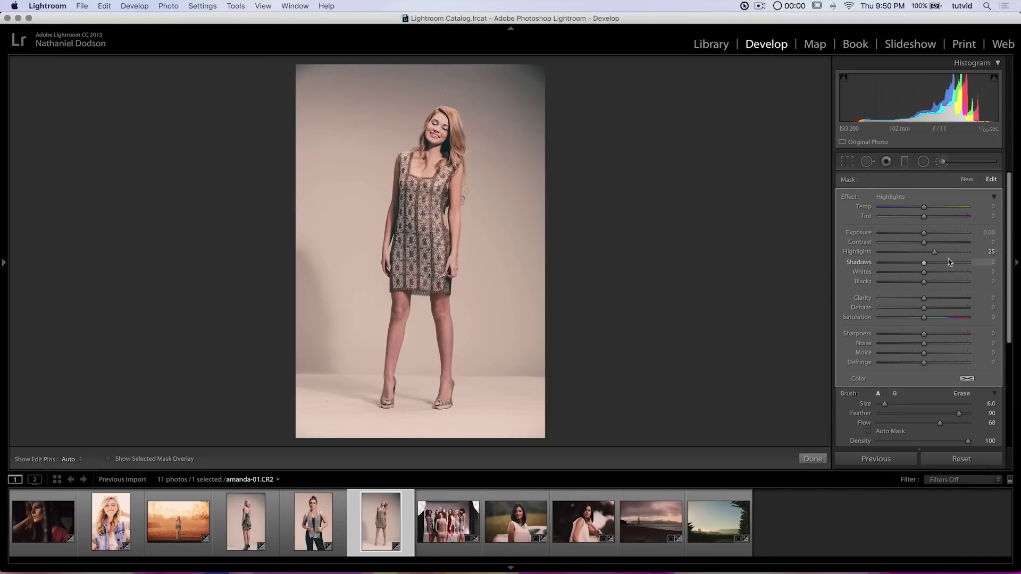
click(906, 200)
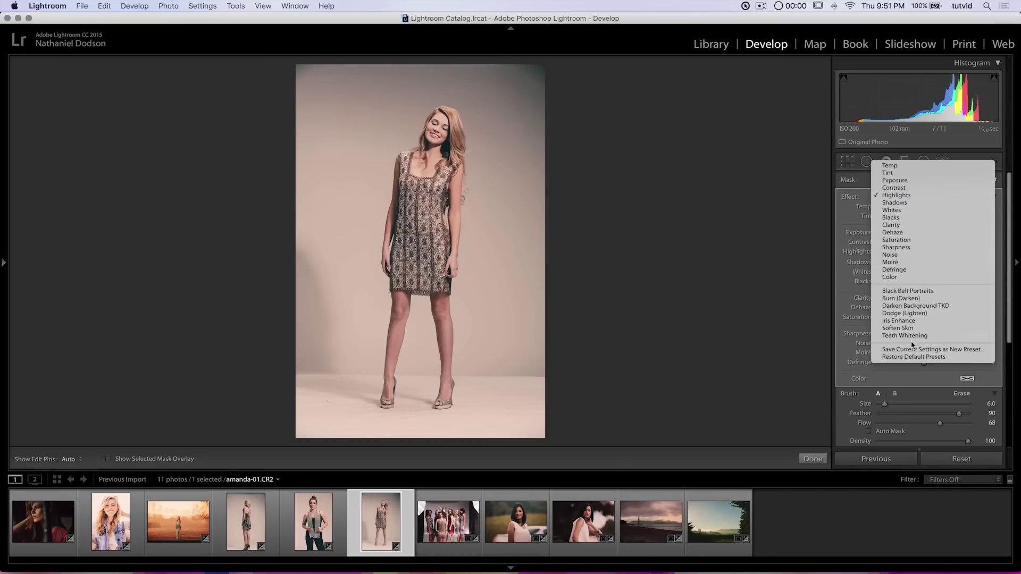
click(904, 321)
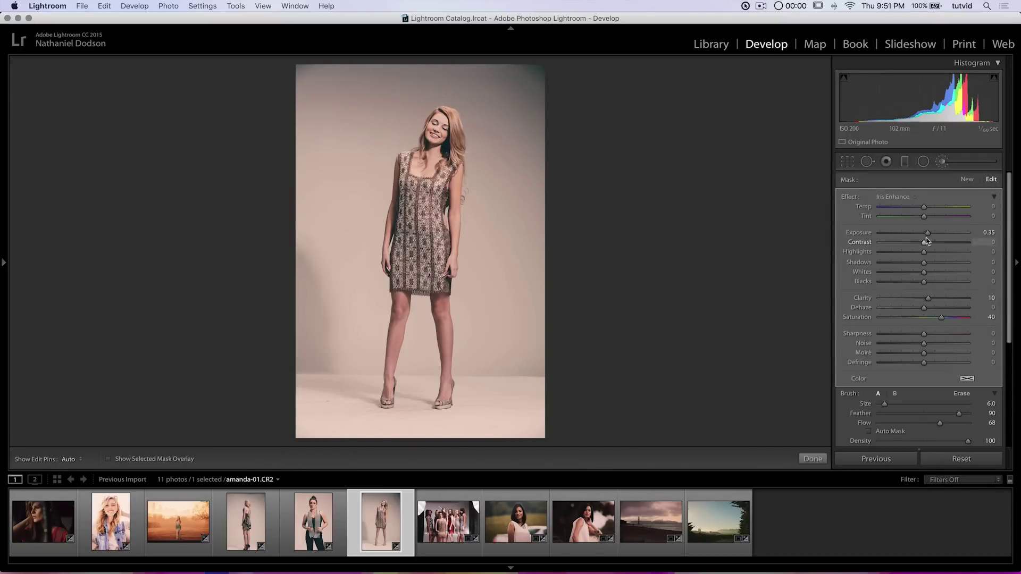
click(906, 200)
click(905, 201)
key(alt)
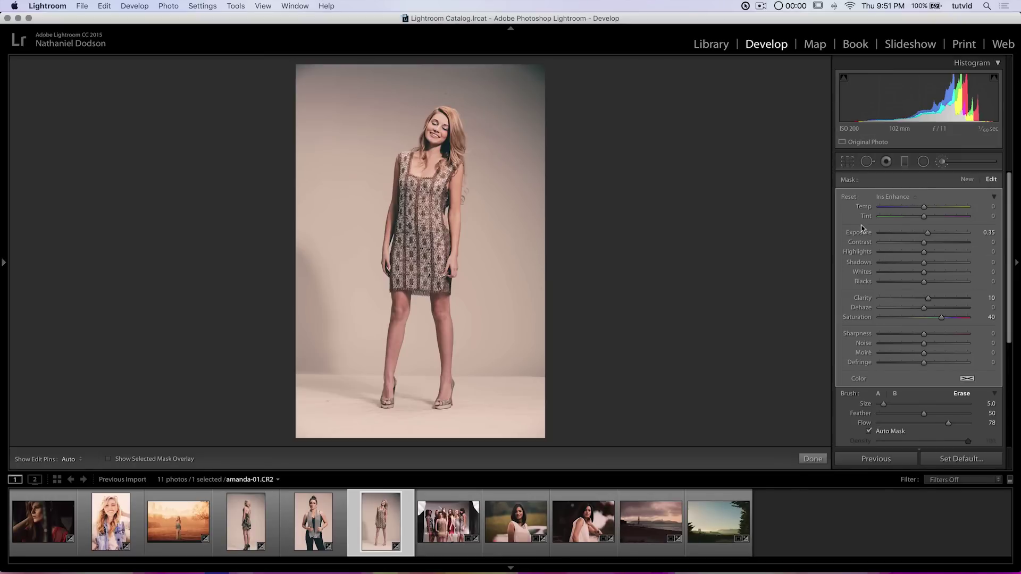
alt+click(849, 197)
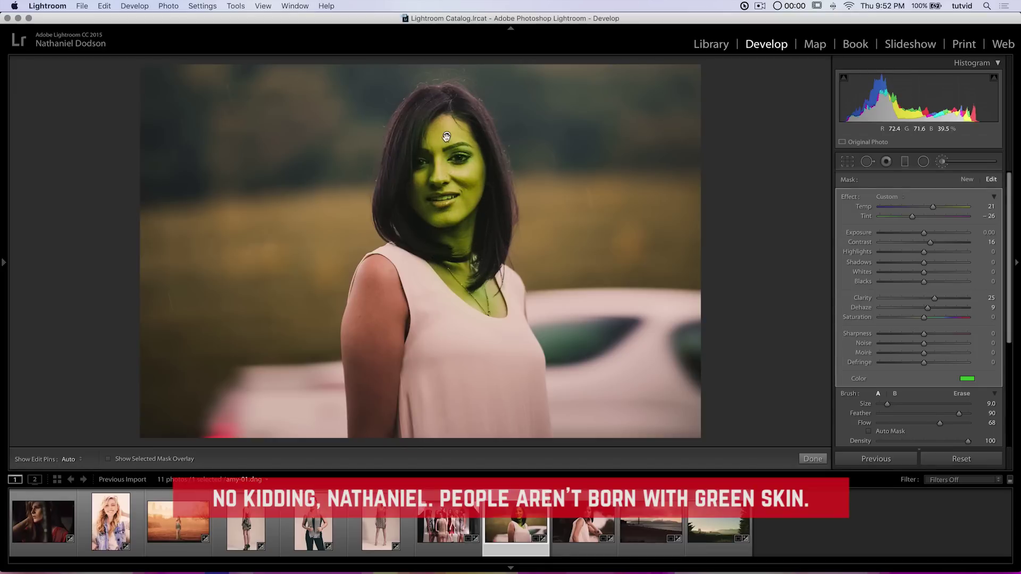
- Duplicate the green face adjustment and move the copy onto the background right of her hair
mouse_move(447, 137)
mouse_down()
mouse_move(548, 126)
mouse_move(441, 138)
mouse_move(478, 127)
mouse_up()
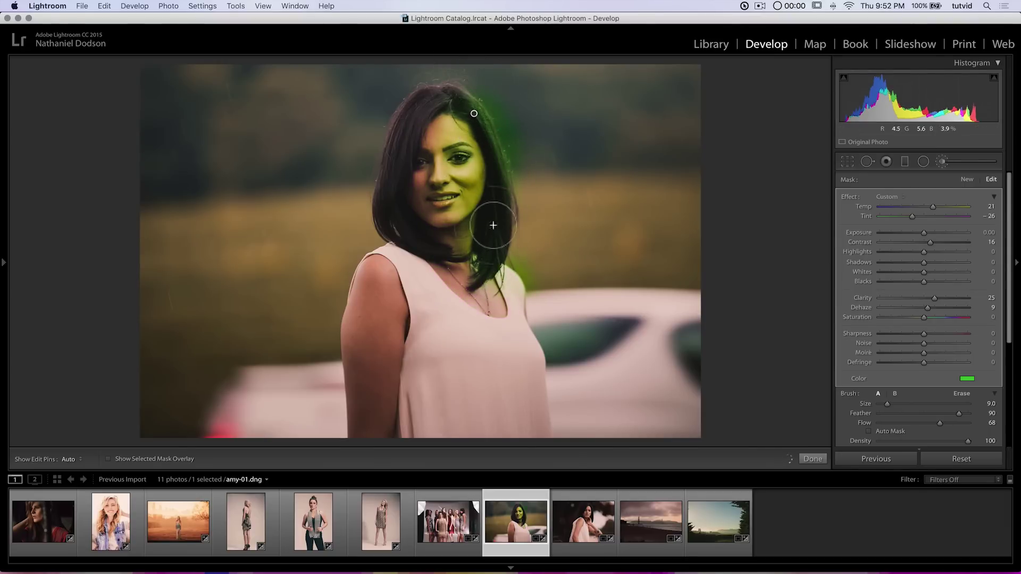
drag(473, 114, 451, 148)
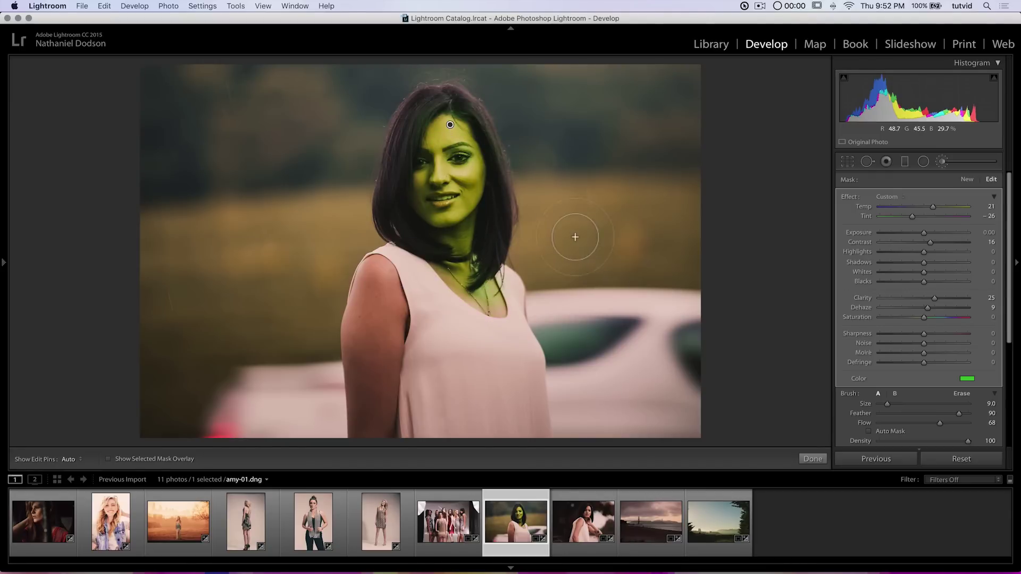
right_click(449, 124)
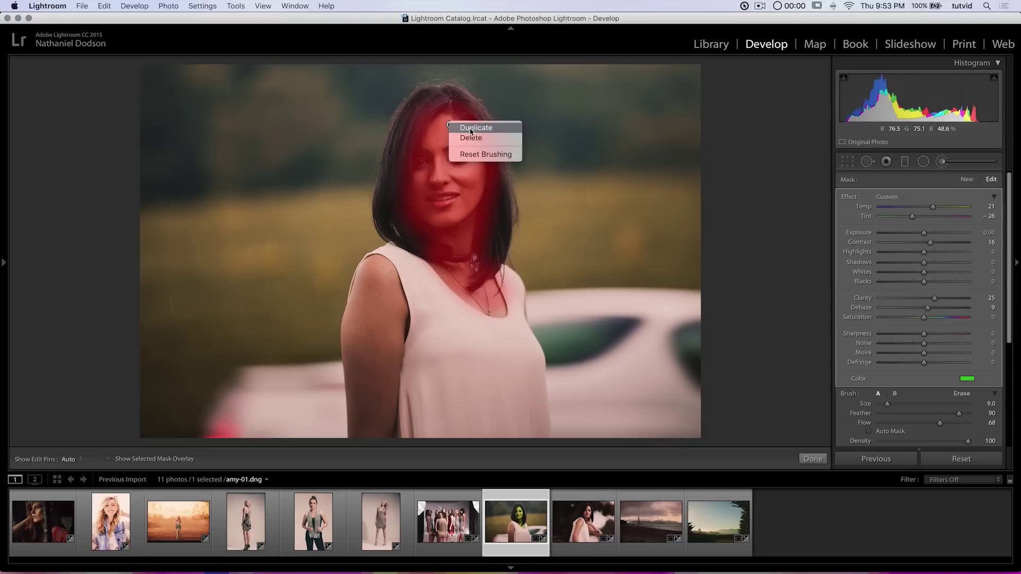
click(471, 128)
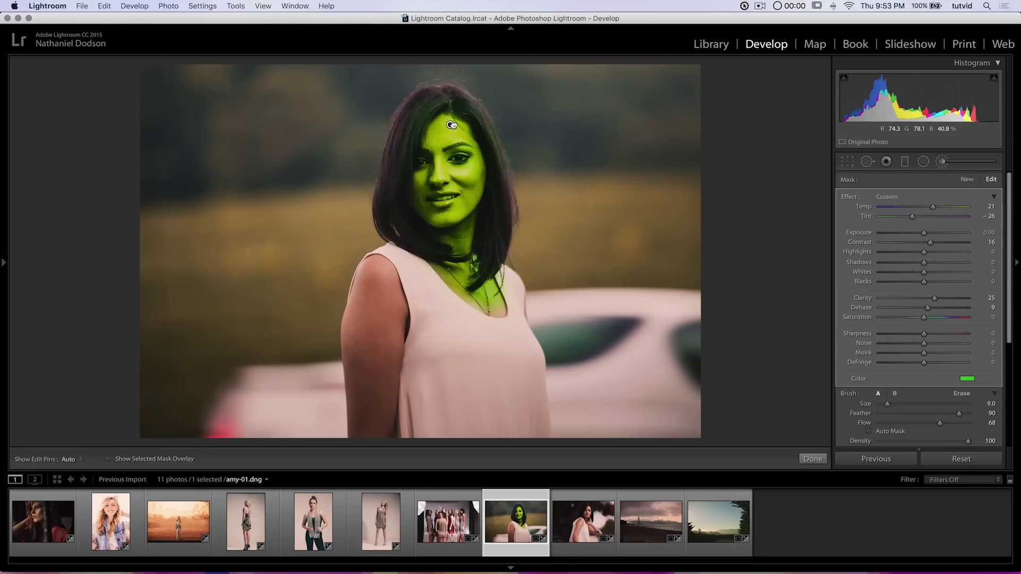
drag(450, 124, 588, 130)
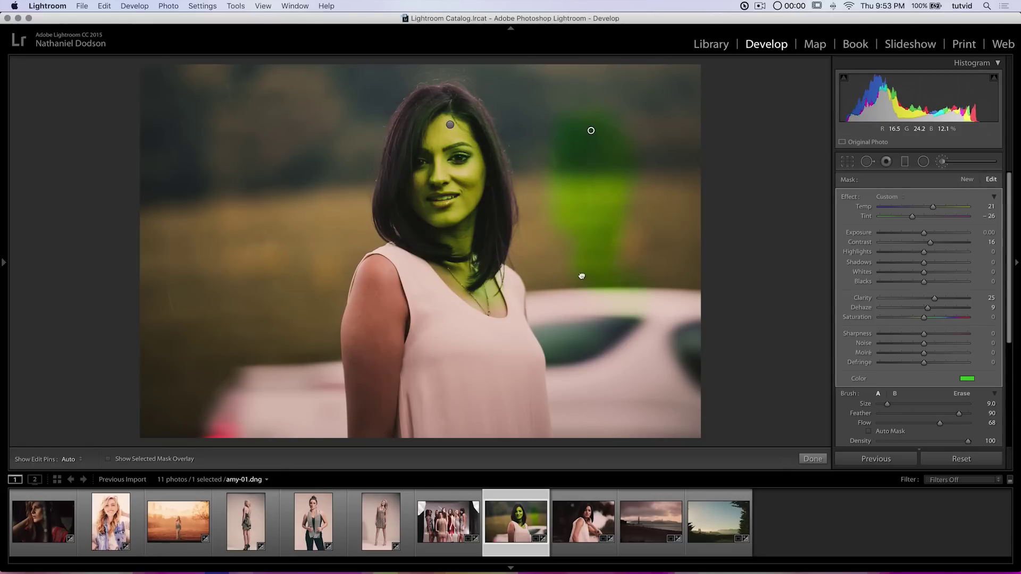
drag(582, 276, 568, 129)
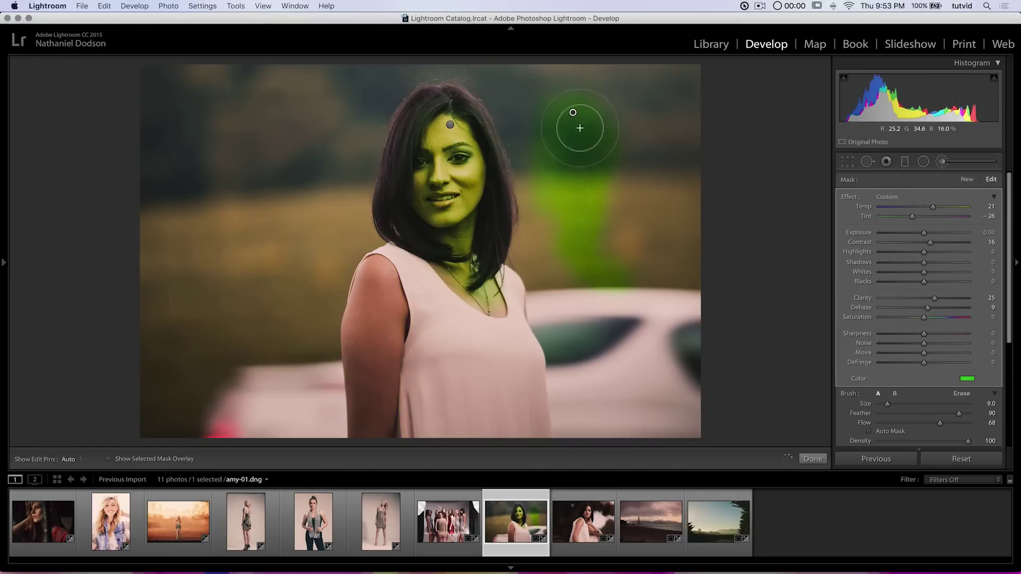
- Delete the duplicated green adjustment from the background through its pin's context menu
right_click(572, 113)
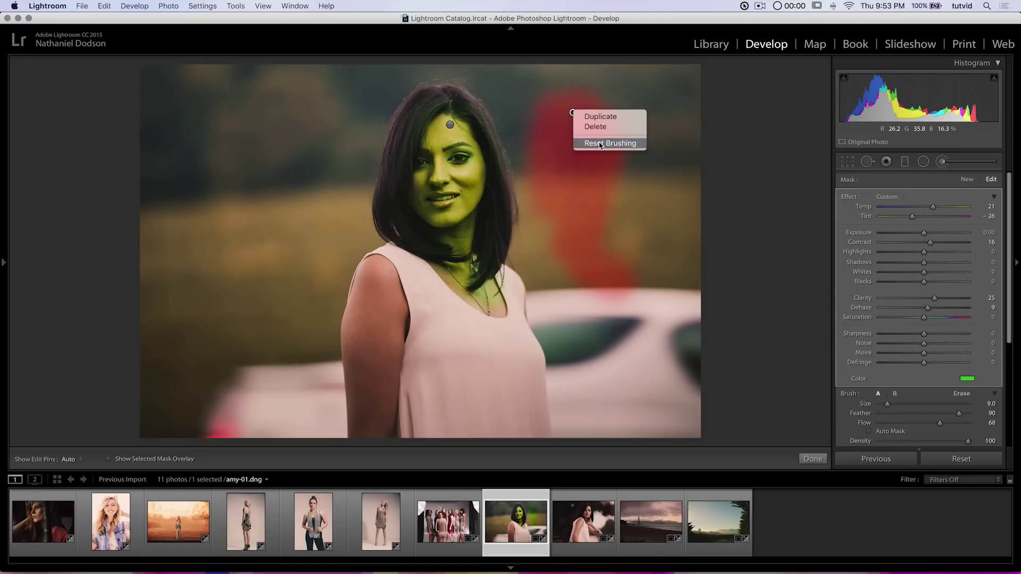
click(589, 116)
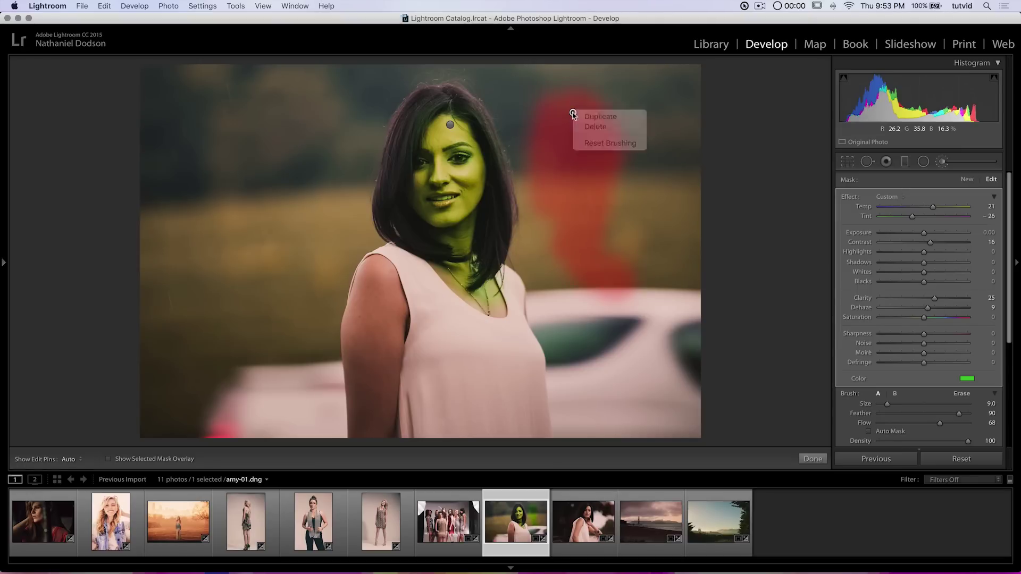
right_click(574, 113)
click(589, 127)
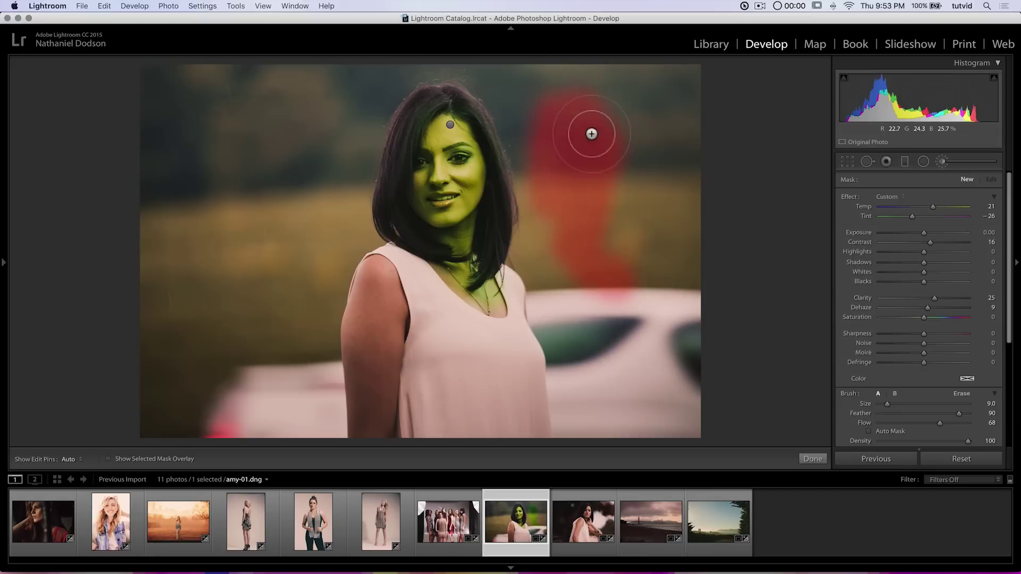